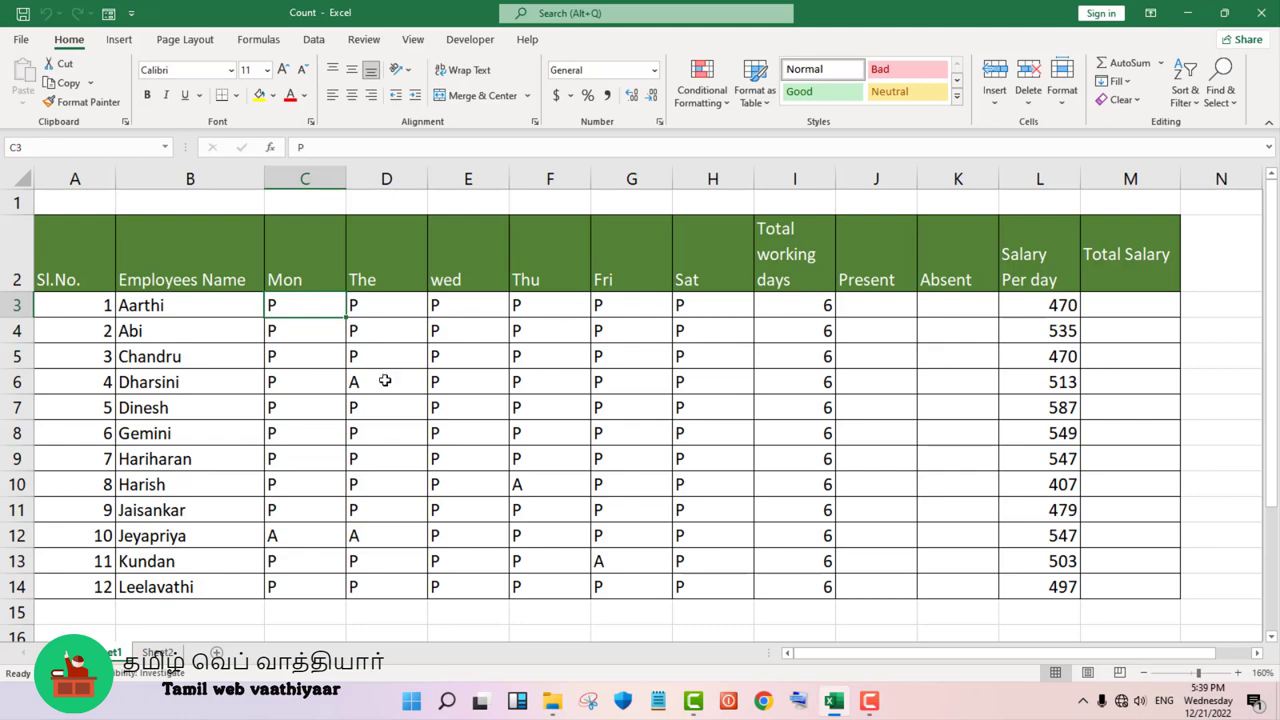
- Count the numeric cells in H3:J14 with a COUNT formula in cell J15, just below the Present column
{"action": "left_click", "coordinate": [385, 381]}
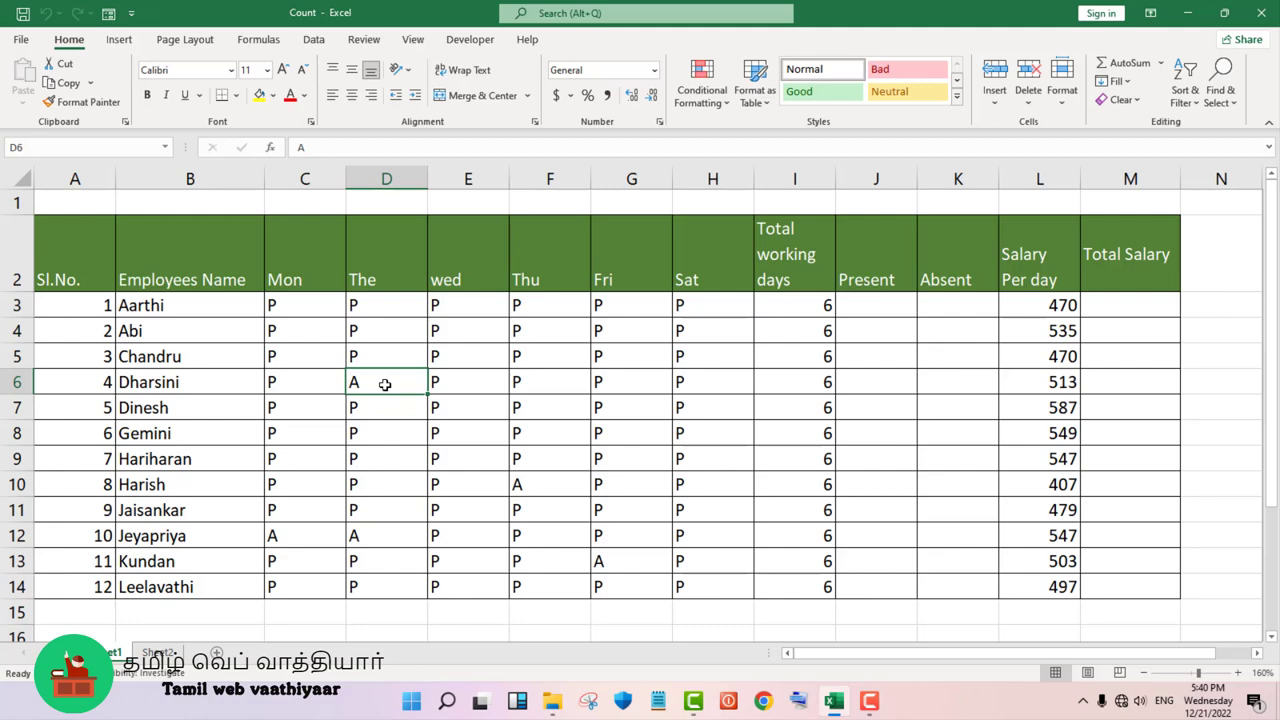
{"action": "scroll", "coordinate": [385, 384], "scroll_direction": "down", "scroll_amount": 2}
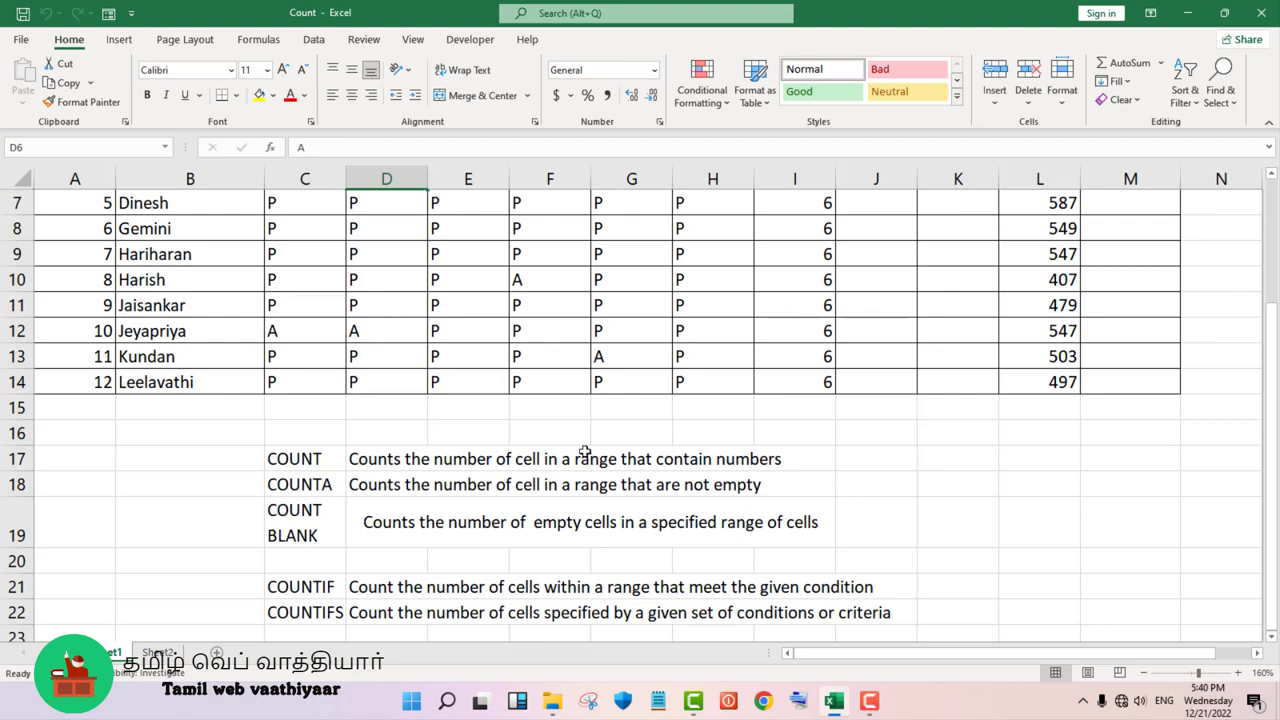
{"action": "scroll", "coordinate": [584, 452], "scroll_direction": "up", "scroll_amount": 1}
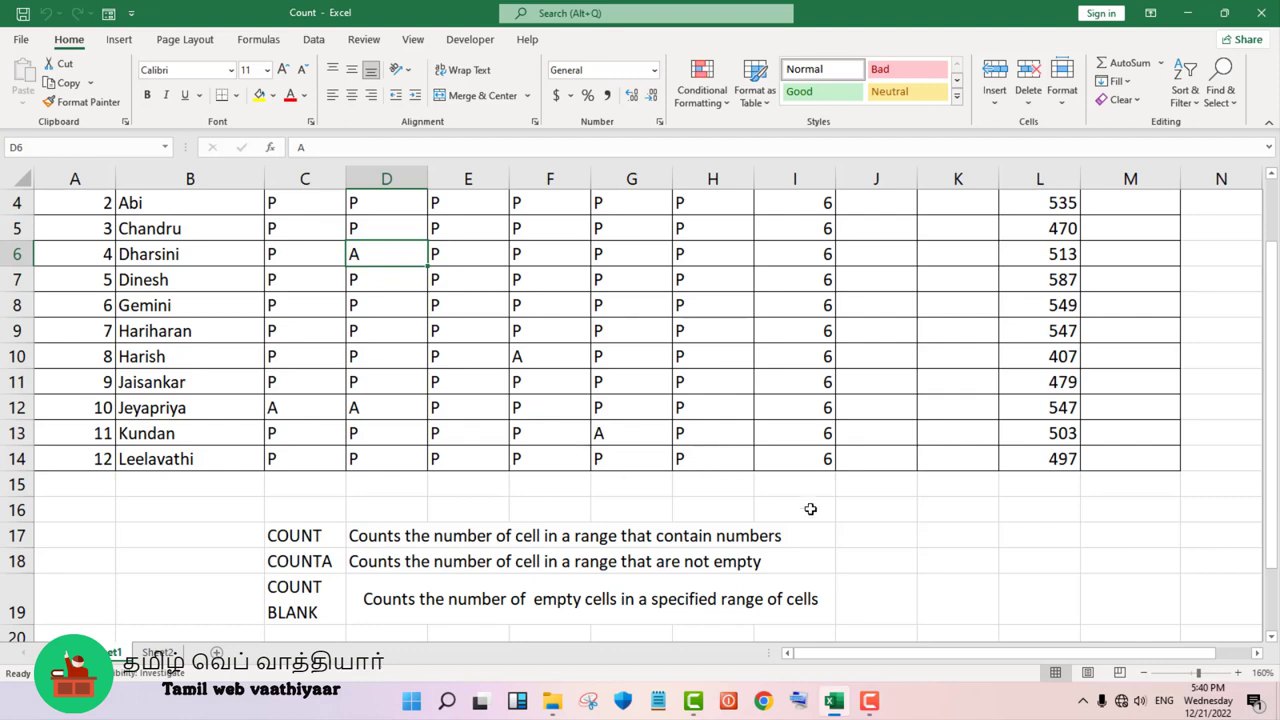
{"action": "left_click", "coordinate": [848, 480]}
{"action": "scroll", "coordinate": [943, 477], "scroll_direction": "up", "scroll_amount": 1}
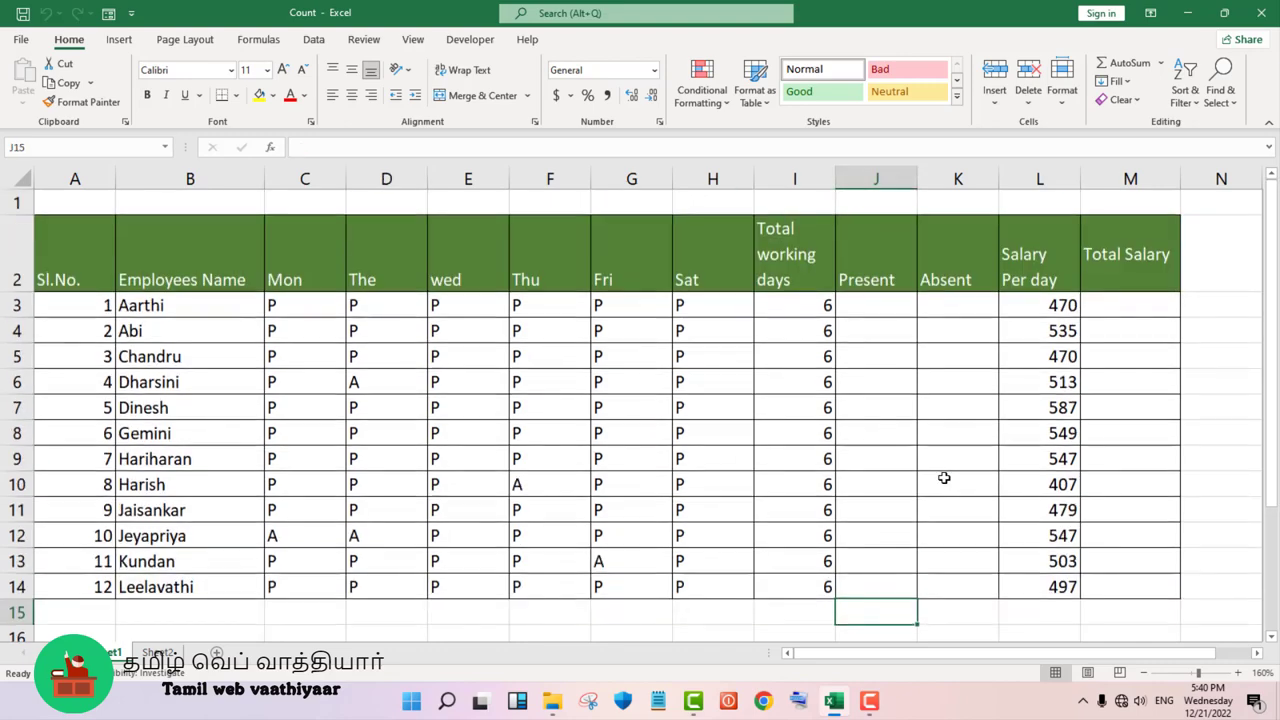
{"action": "type", "text": "=co"}
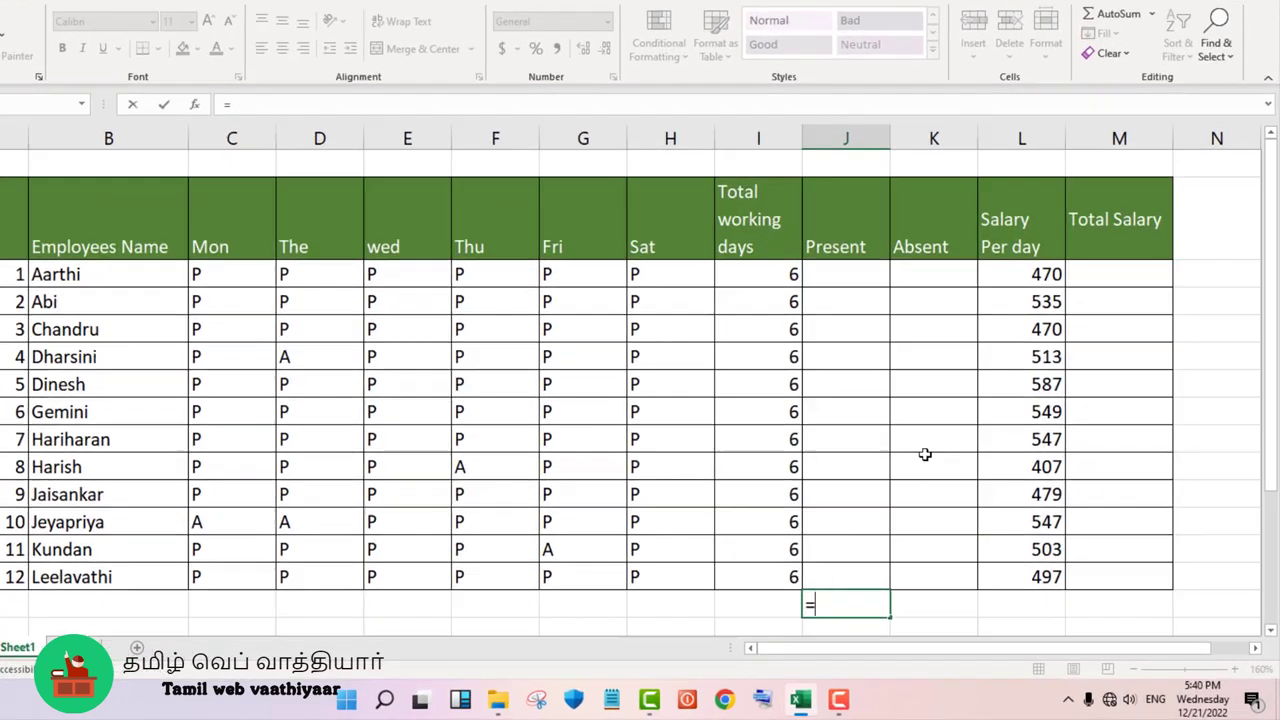
{"action": "type", "text": "u"}
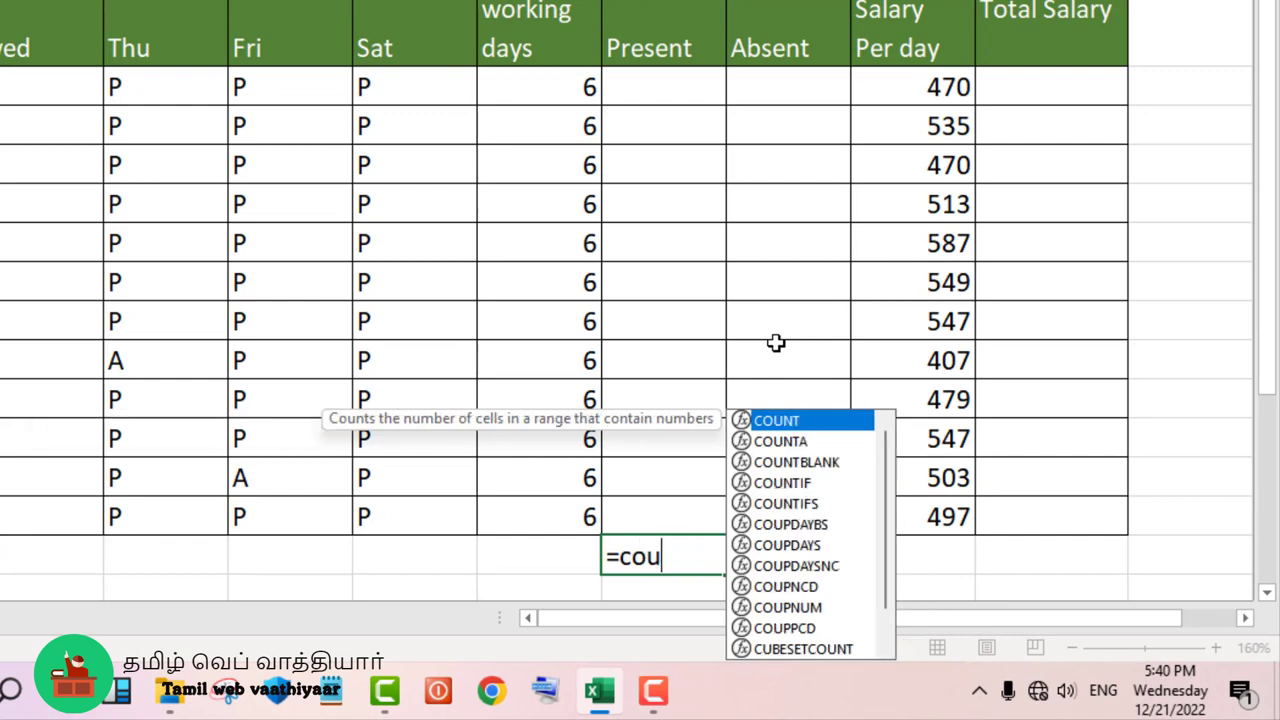
{"action": "type", "text": "nt"}
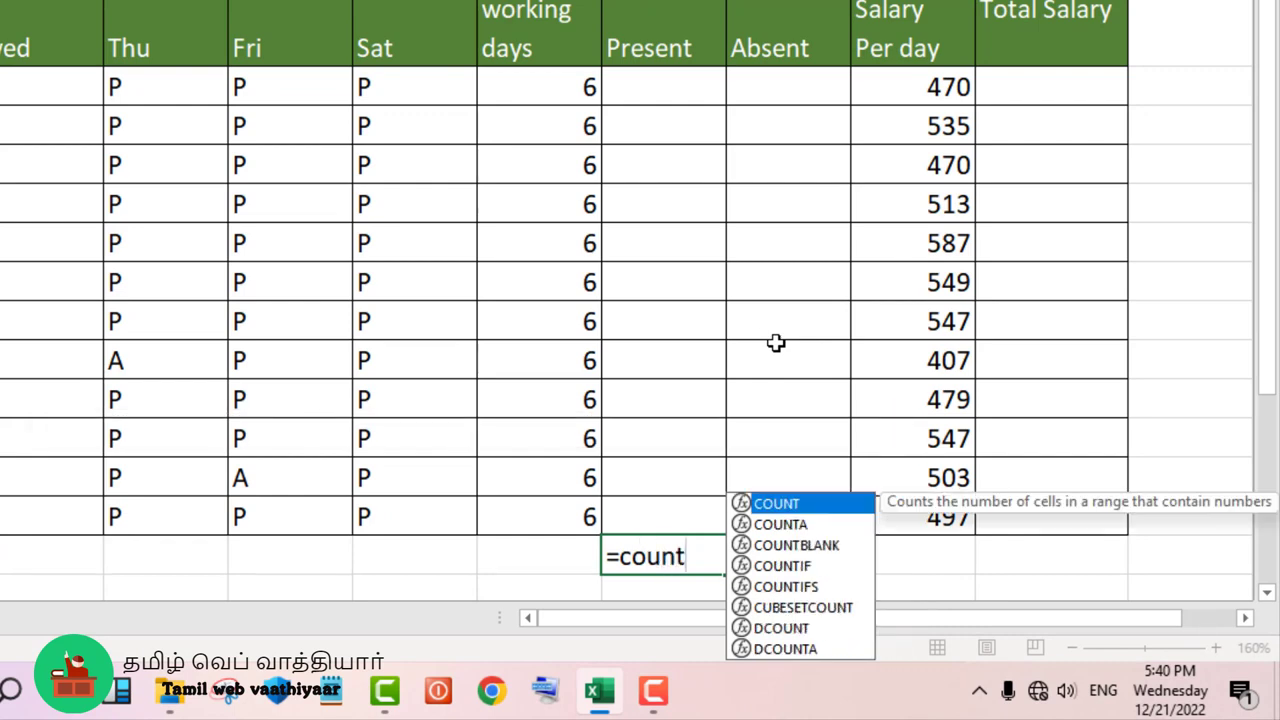
{"action": "type", "text": "("}
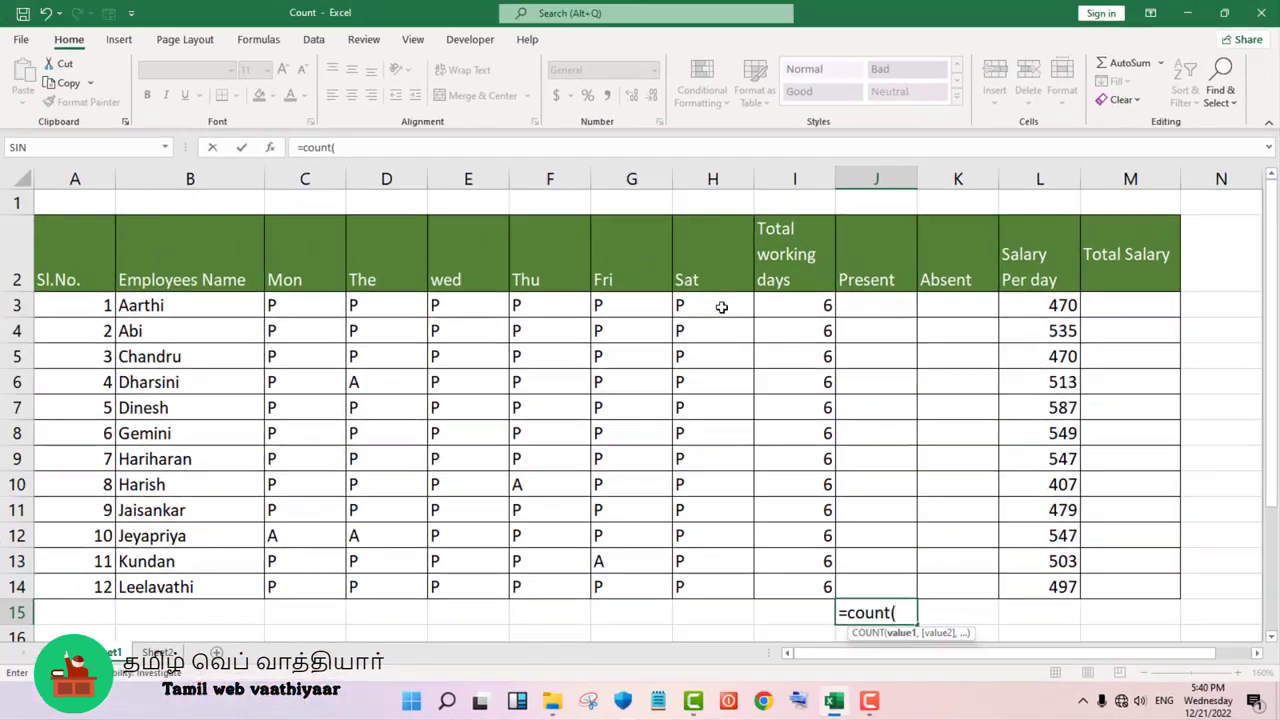
{"action": "left_click", "coordinate": [721, 306]}
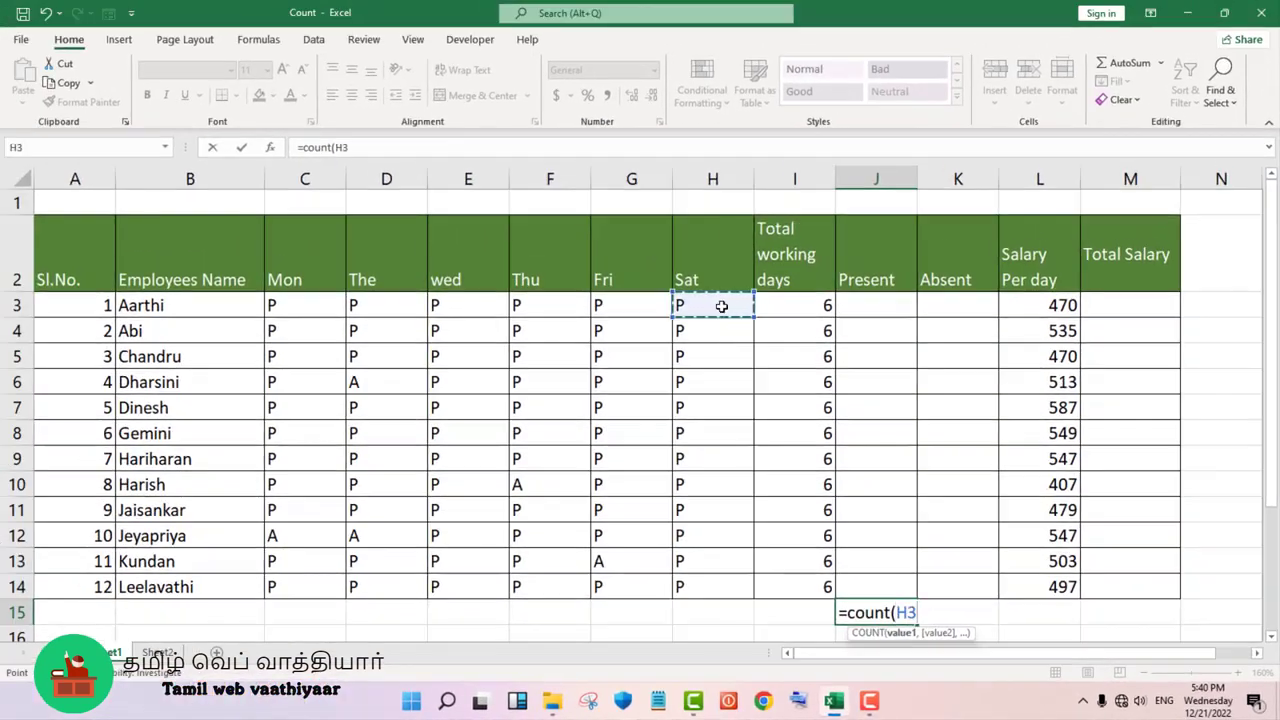
{"action": "left_click_drag", "start_coordinate": [723, 311], "coordinate": [849, 586]}
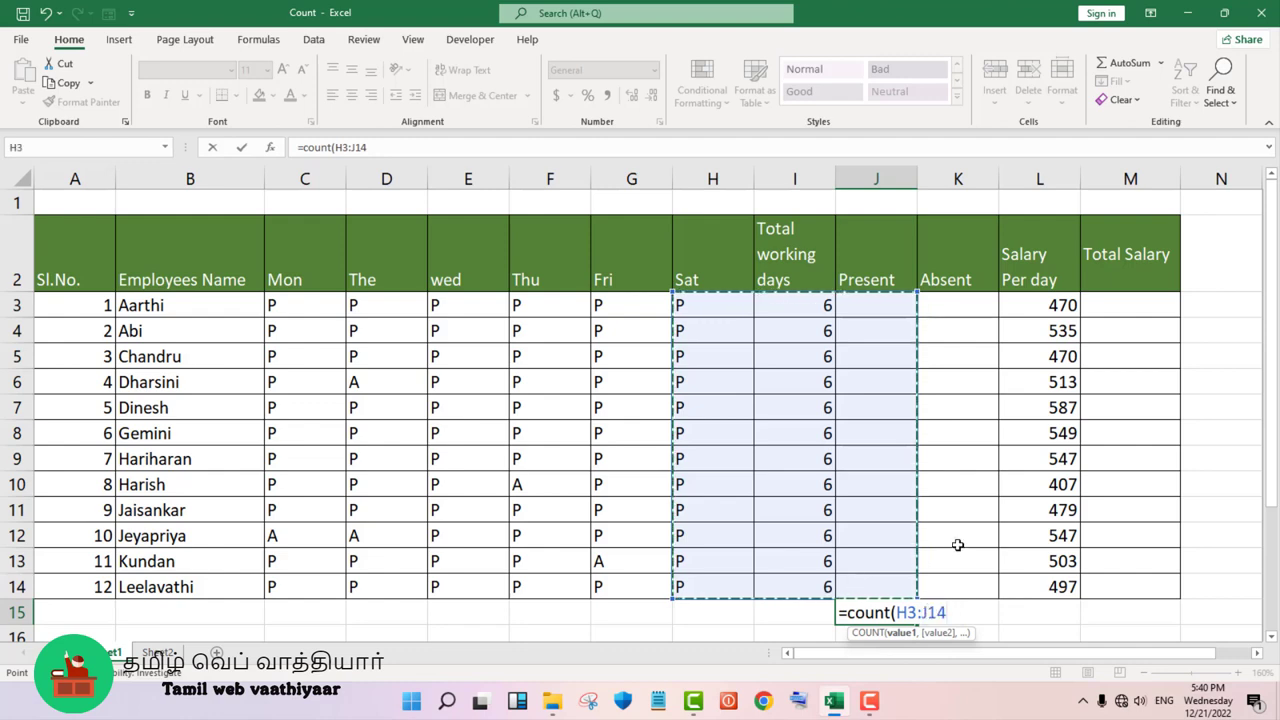
{"action": "type", "text": ")"}
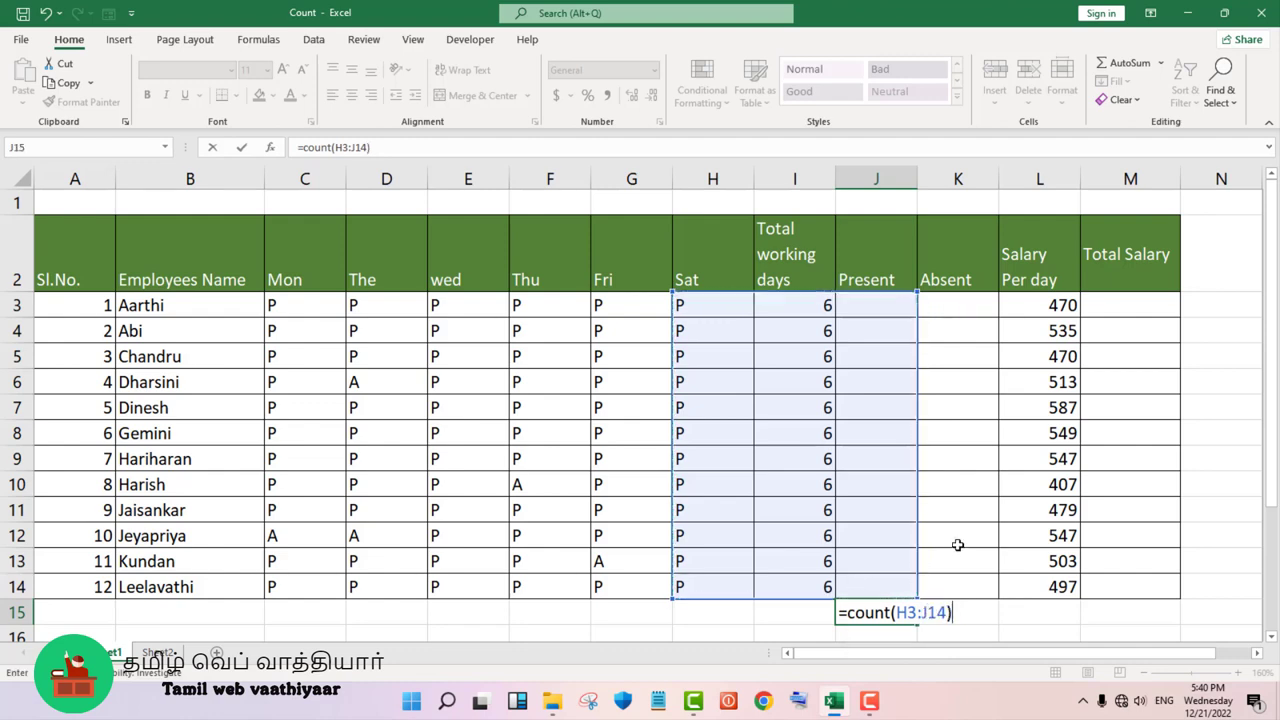
{"action": "key", "text": "Return"}
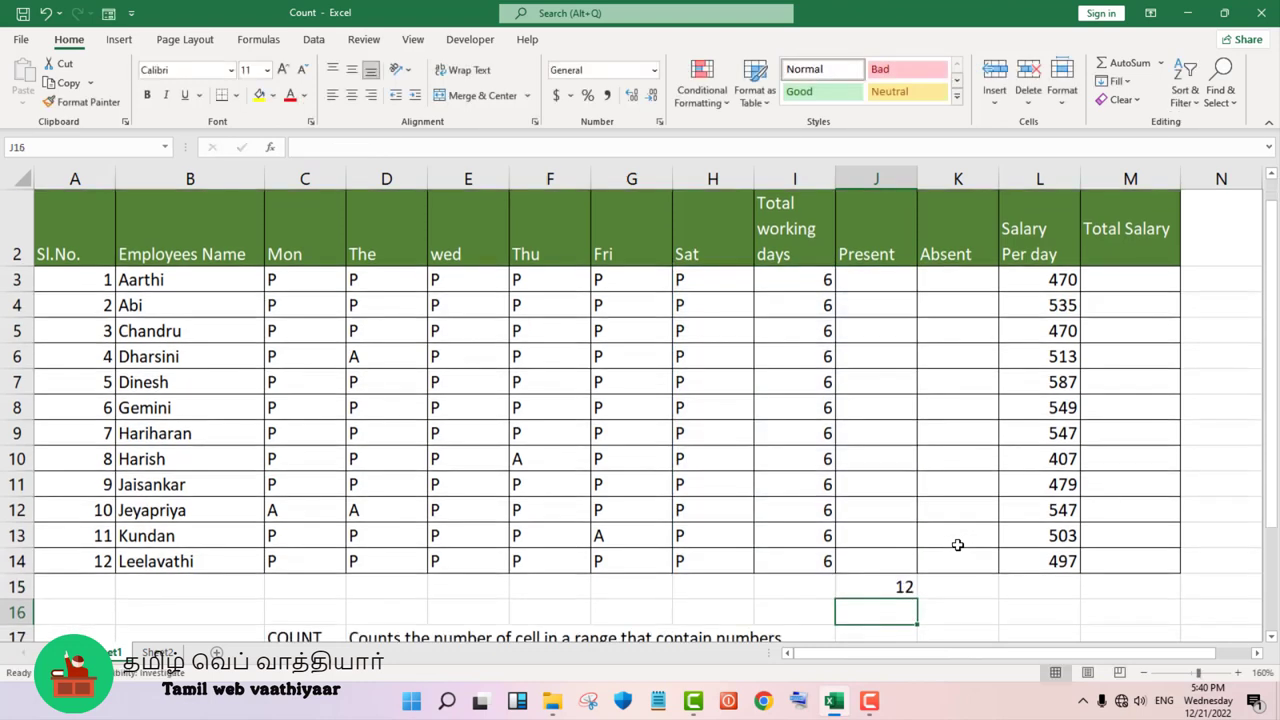
- Open the COUNT formula in J15 to review its range, and clear the cell
{"action": "left_click", "coordinate": [873, 587]}
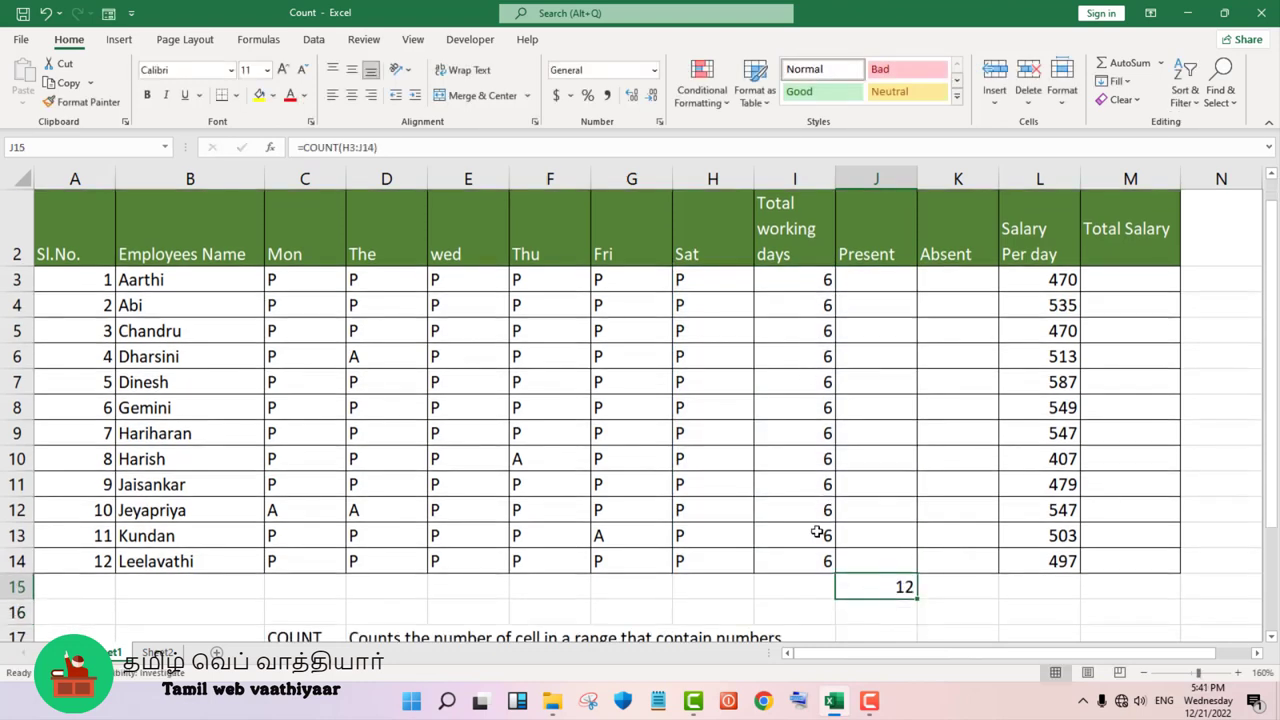
{"action": "double_click", "coordinate": [858, 591]}
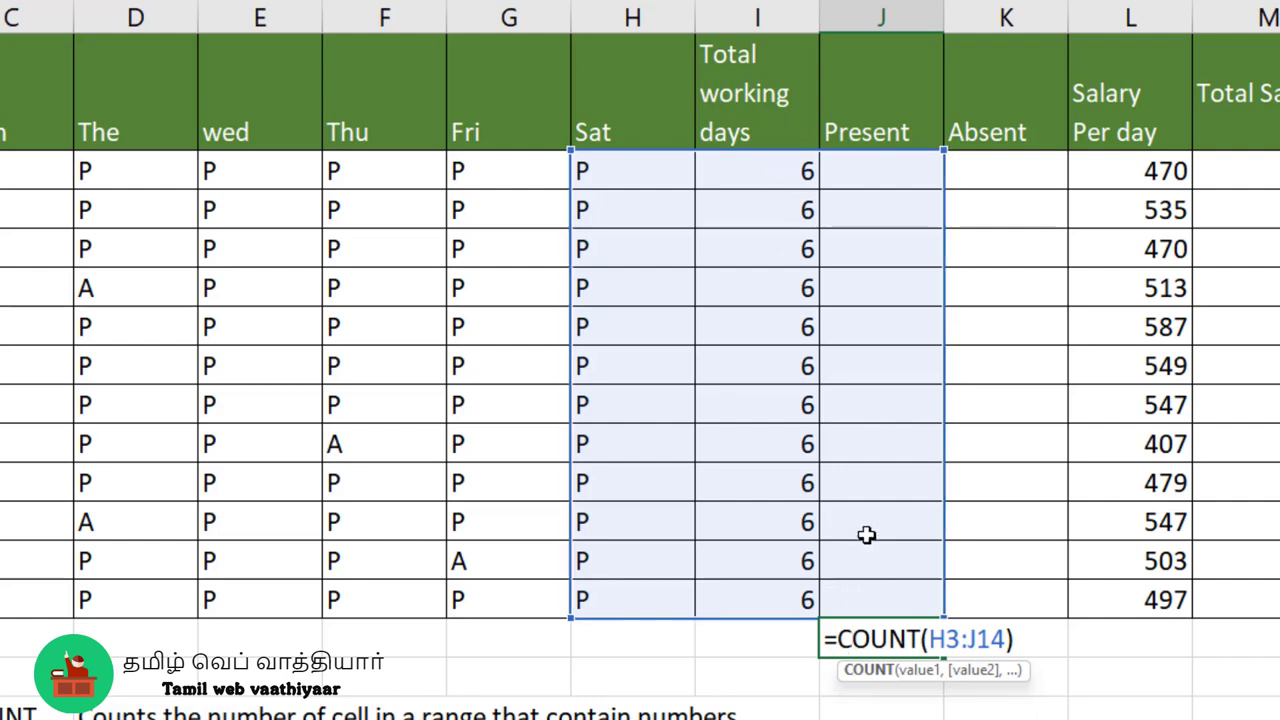
{"action": "key", "text": "Return"}
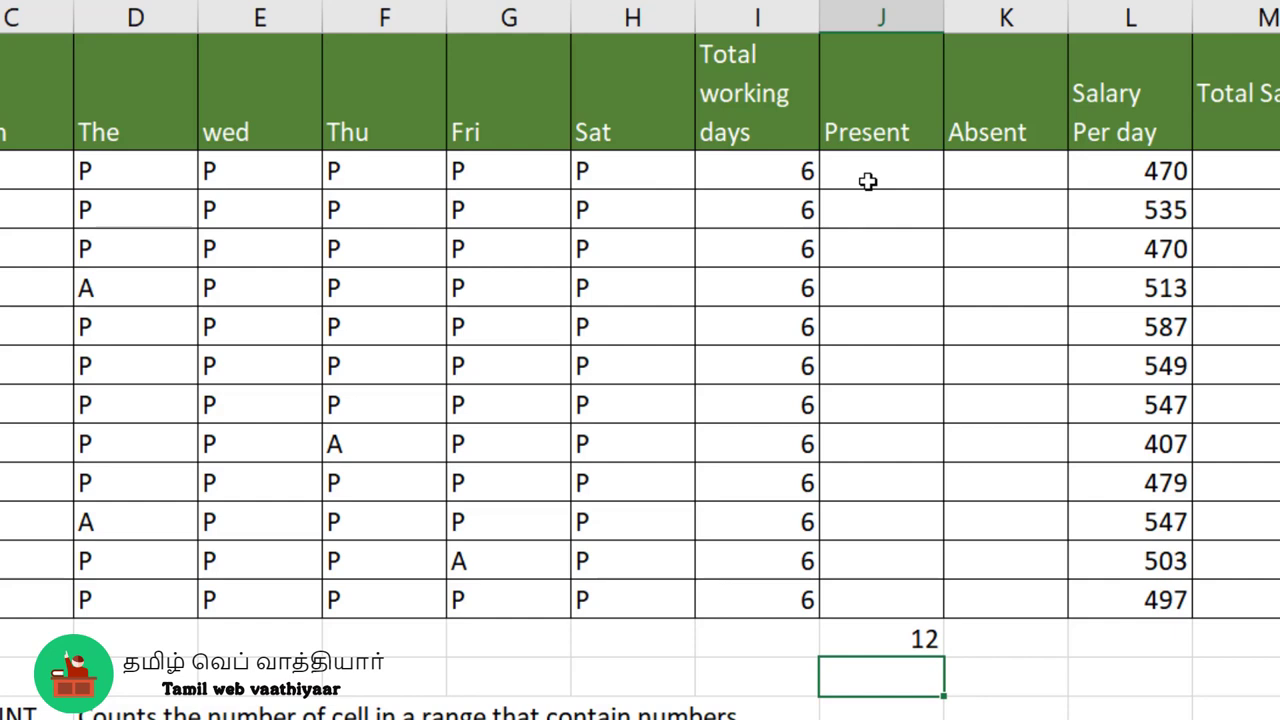
{"action": "left_click", "coordinate": [908, 640]}
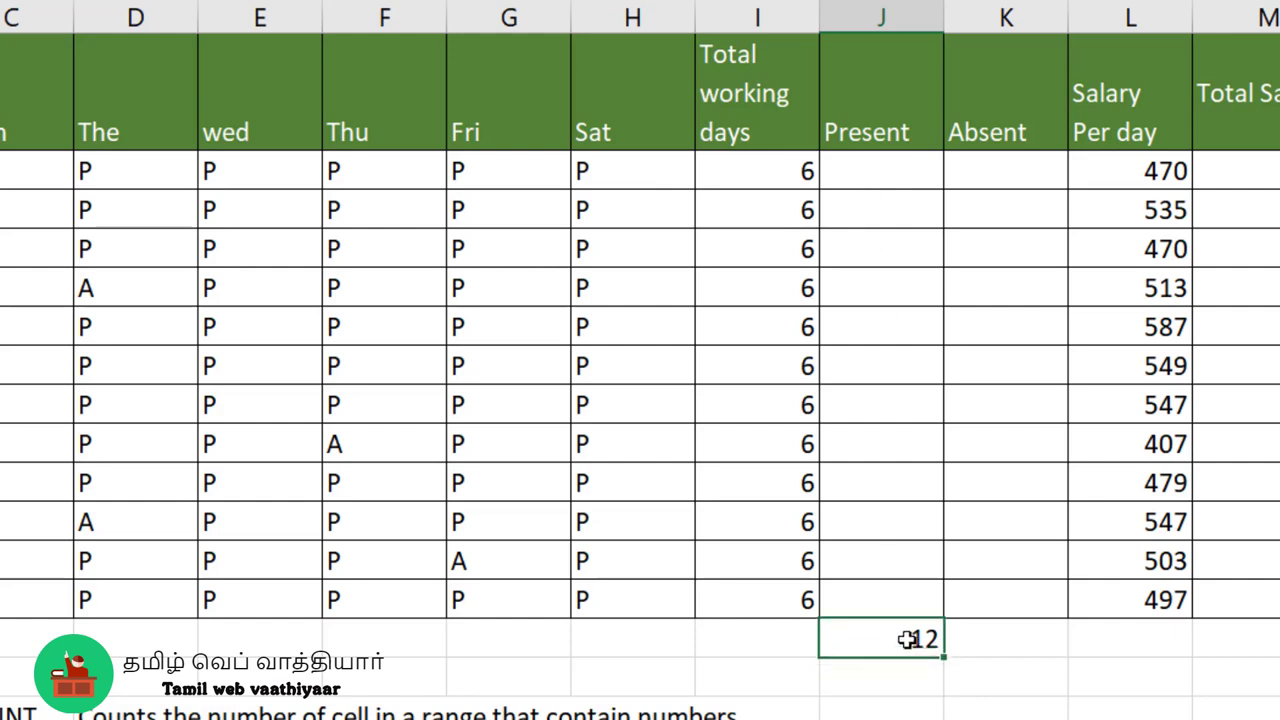
{"action": "key", "text": "Delete"}
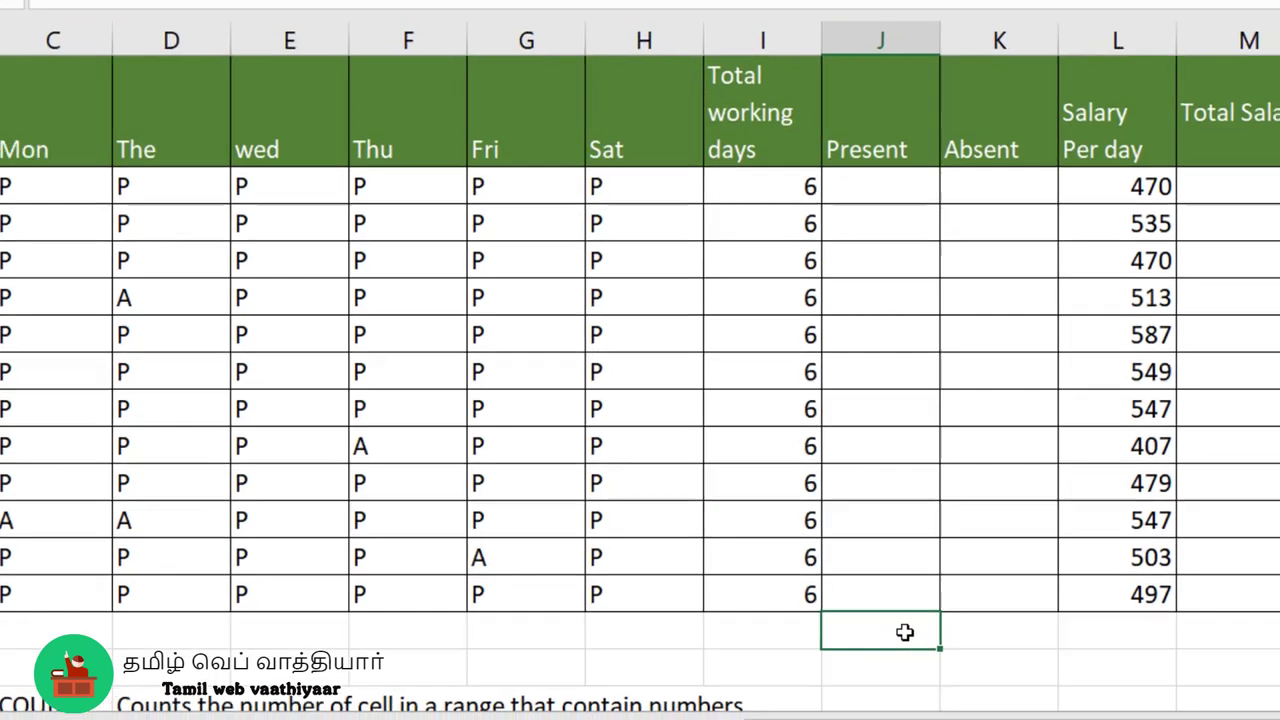
- Count the non-empty cells in H3:J14 with a COUNTA formula in cell J15
{"action": "scroll", "coordinate": [888, 594], "scroll_direction": "down", "scroll_amount": 1}
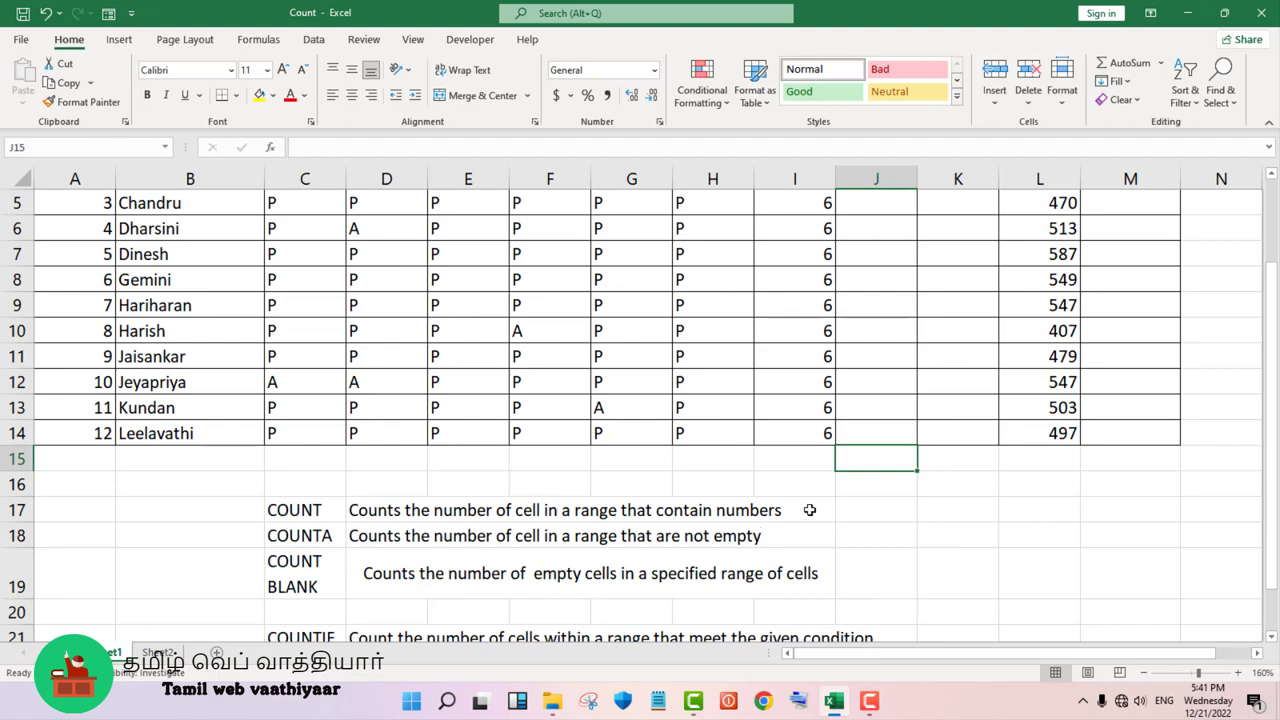
{"action": "scroll", "coordinate": [813, 510], "scroll_direction": "up", "scroll_amount": 1}
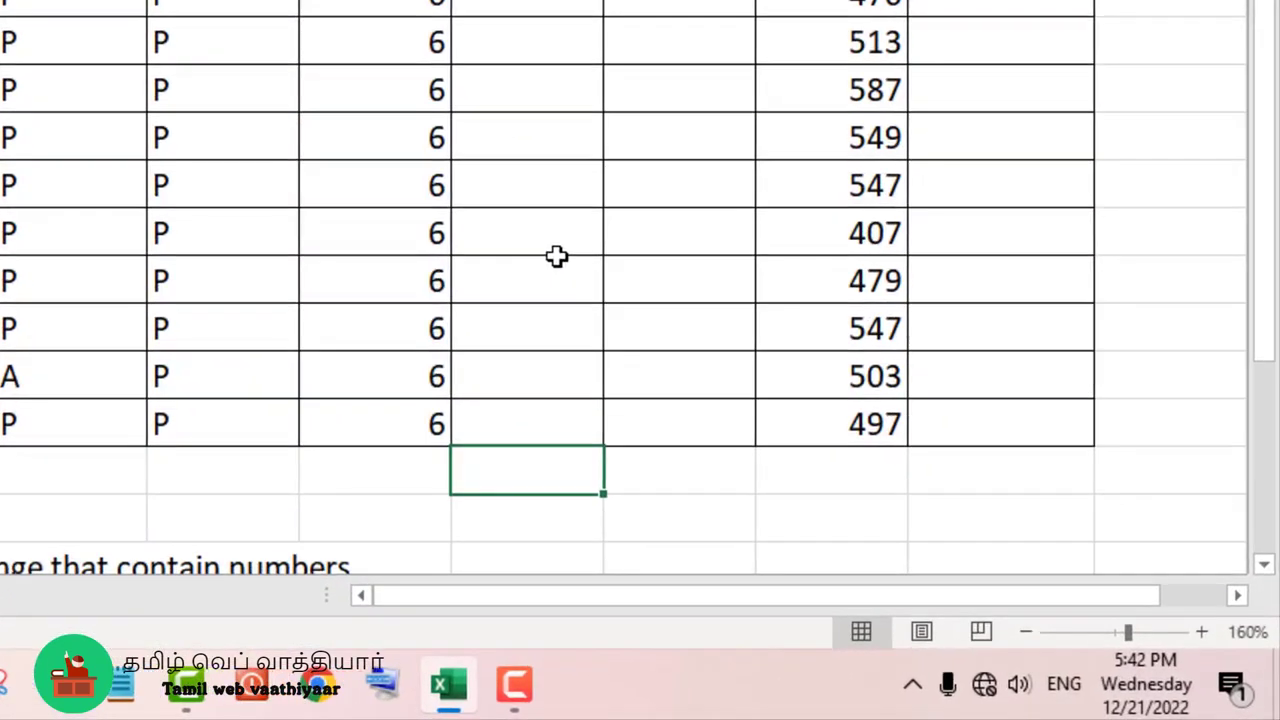
{"action": "type", "text": "=count"}
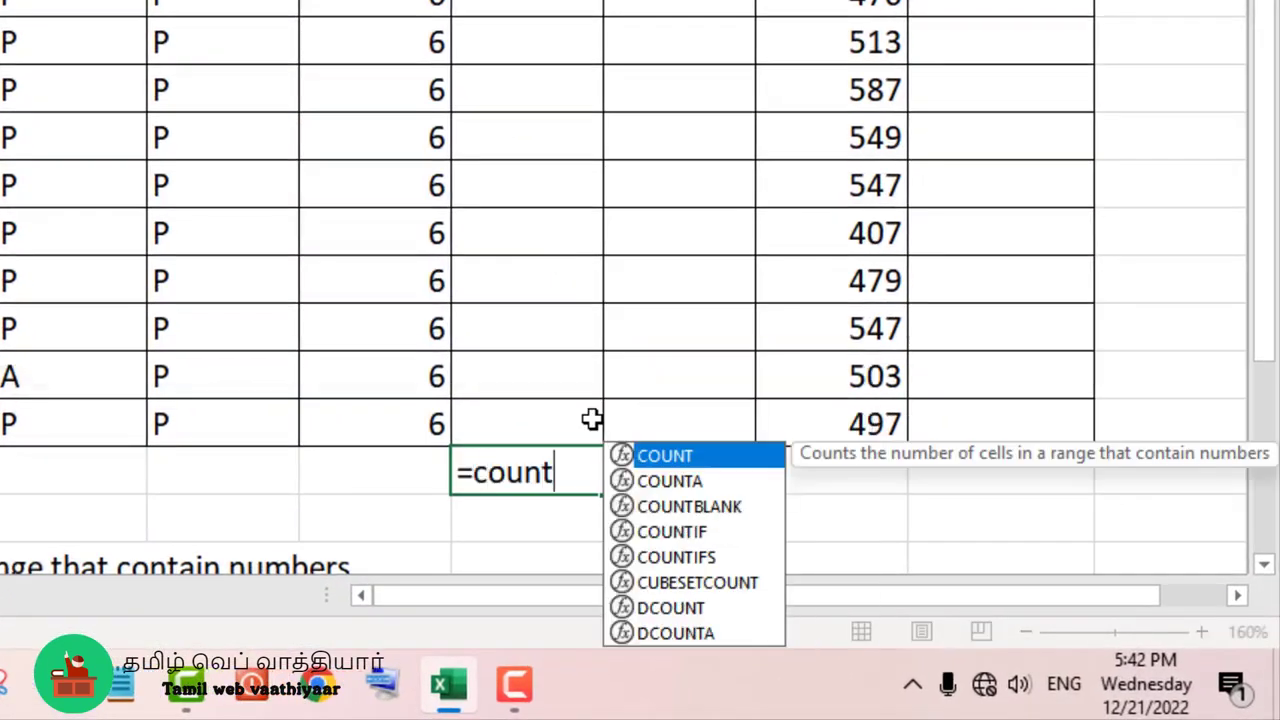
{"action": "type", "text": "a("}
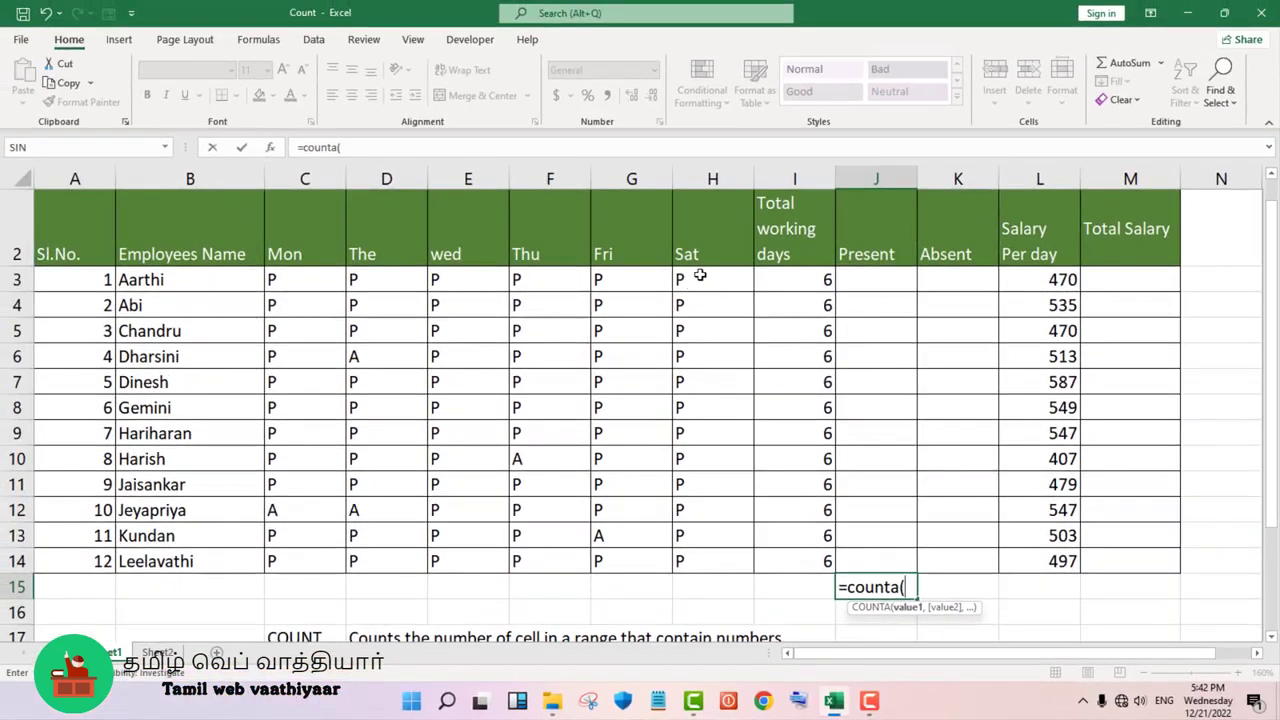
{"action": "left_click_drag", "start_coordinate": [700, 275], "coordinate": [871, 560]}
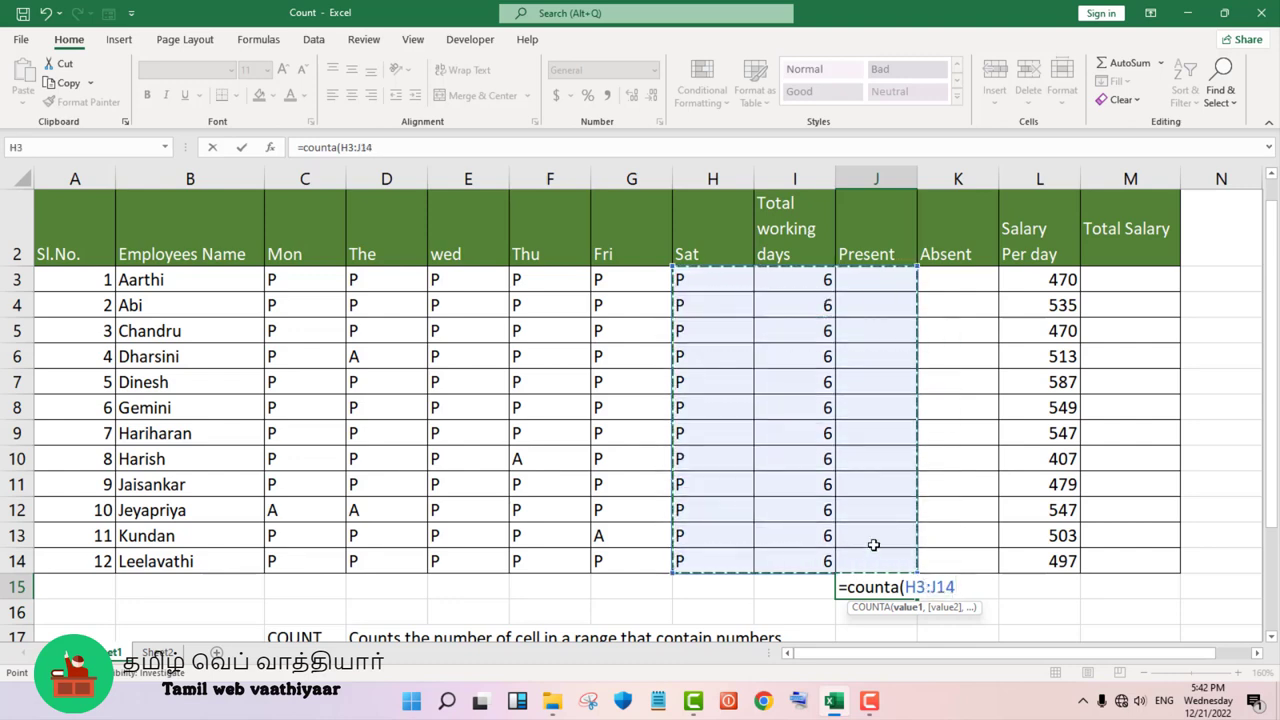
{"action": "type", "text": ")"}
{"action": "key", "text": "Return"}
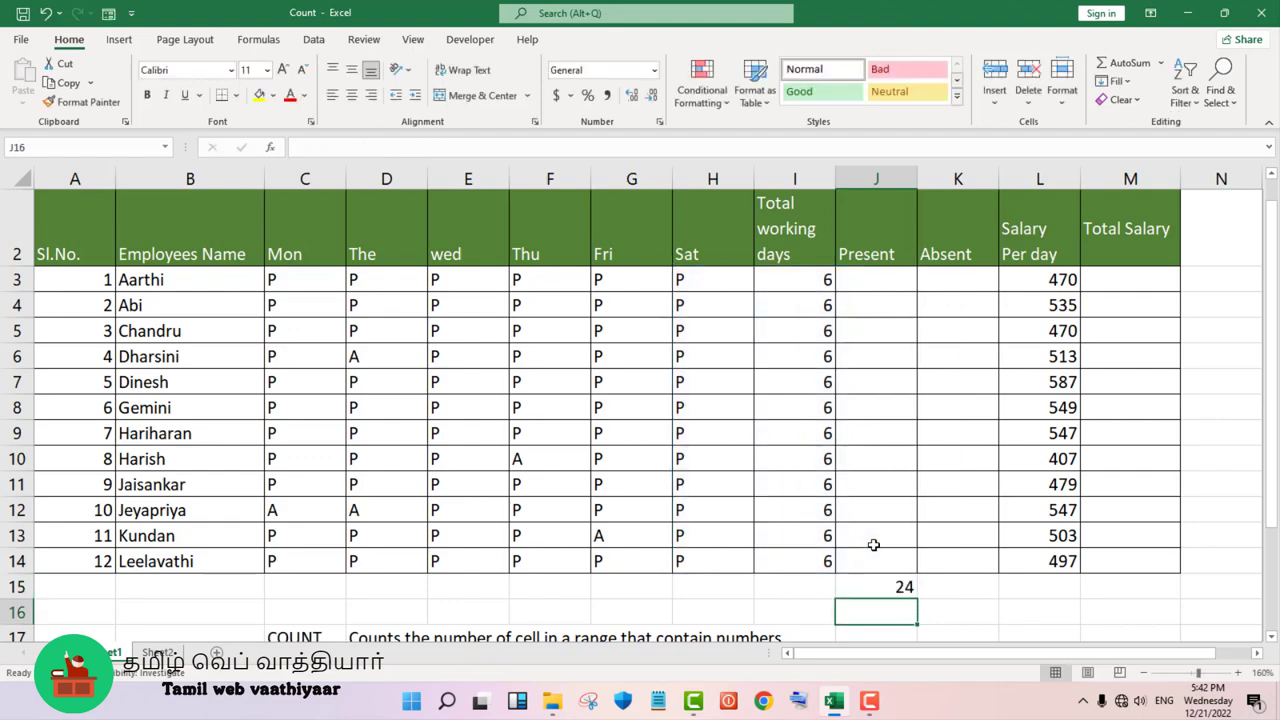
- Check the COUNTA formula in J15 against its source range H3:J14 by selecting that range
{"action": "left_click", "coordinate": [905, 589]}
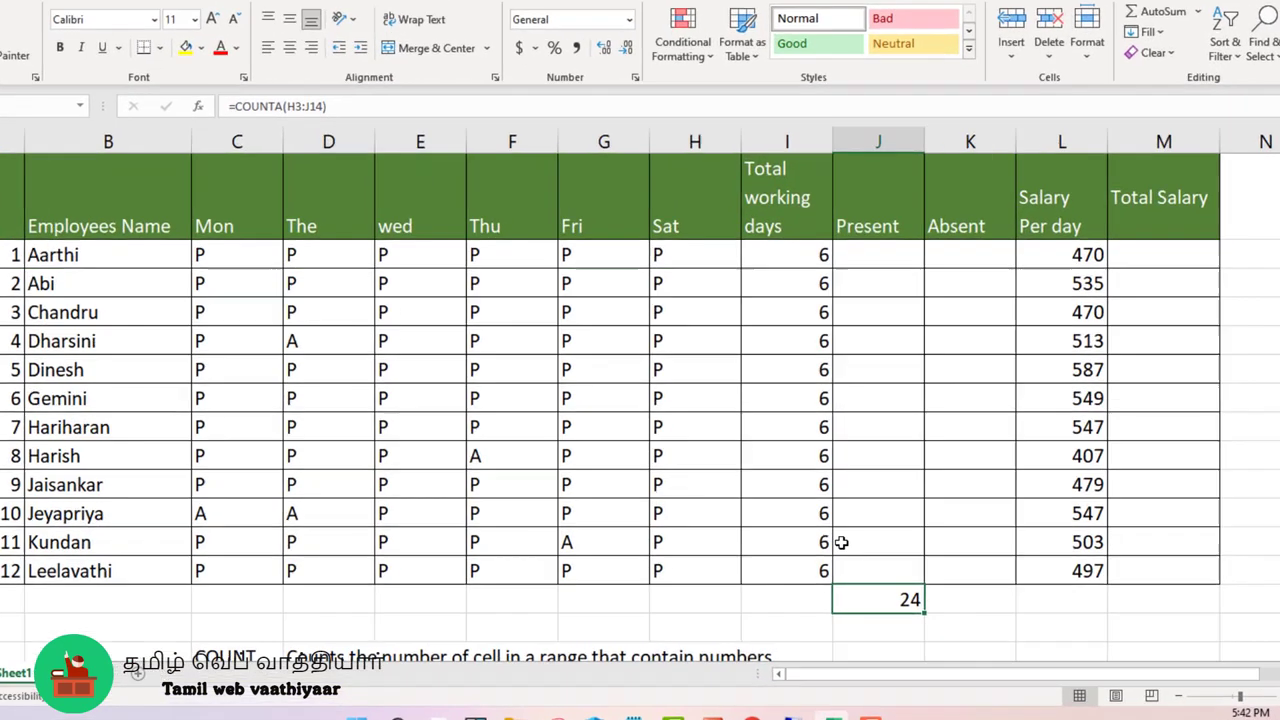
{"action": "left_click_drag", "start_coordinate": [695, 260], "coordinate": [878, 284]}
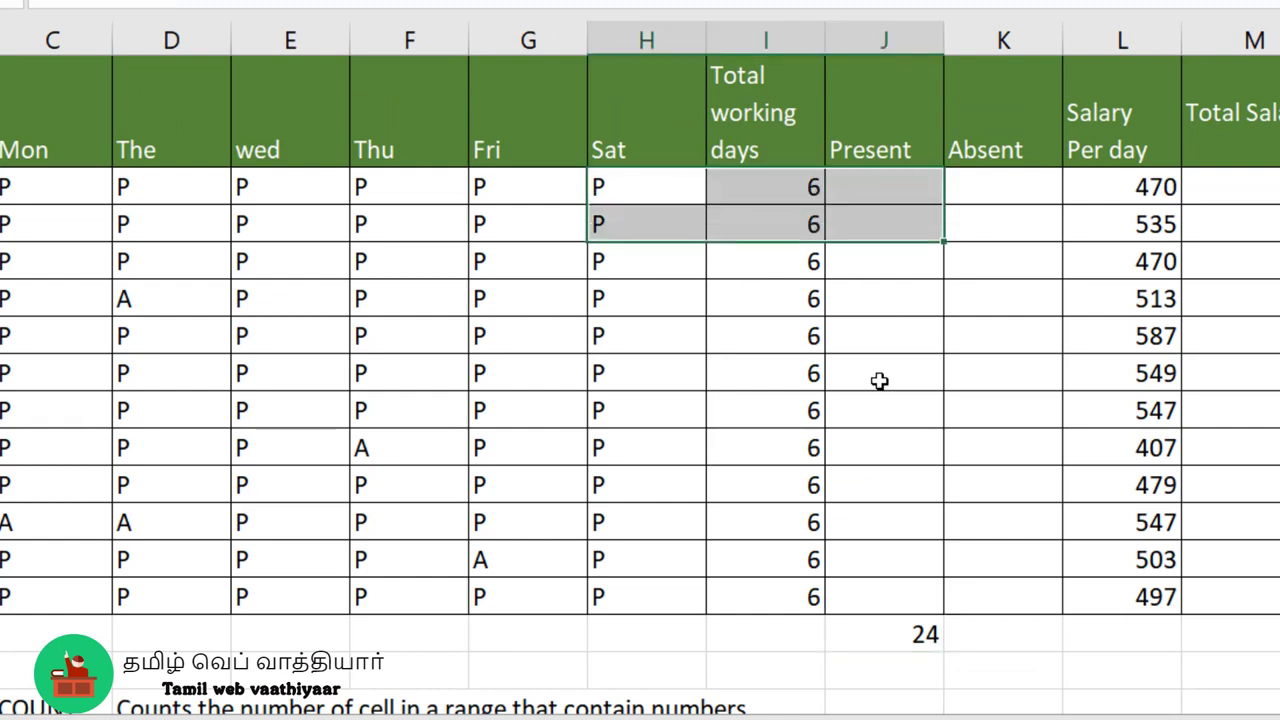
{"action": "left_click_drag", "start_coordinate": [879, 381], "coordinate": [880, 597]}
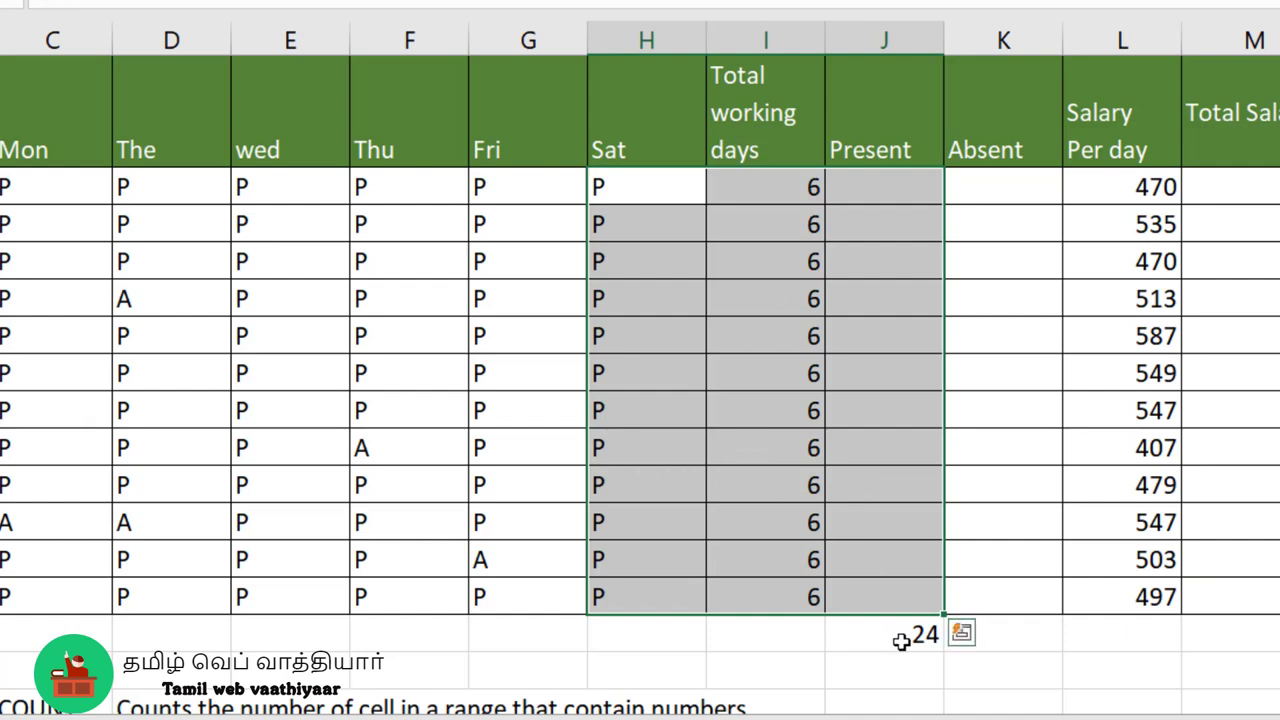
- Test the COUNTA formula by clearing cells H10 and I10, and undo both deletions
{"action": "left_click", "coordinate": [620, 455]}
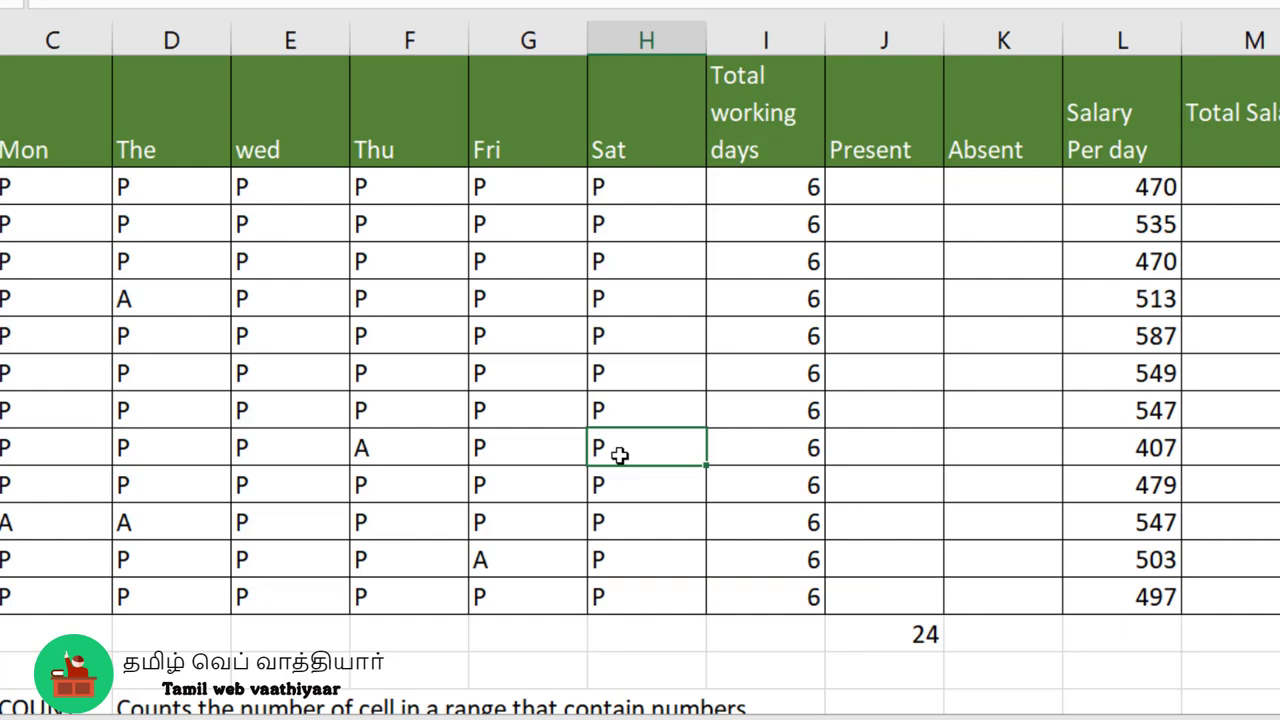
{"action": "key", "text": "Delete"}
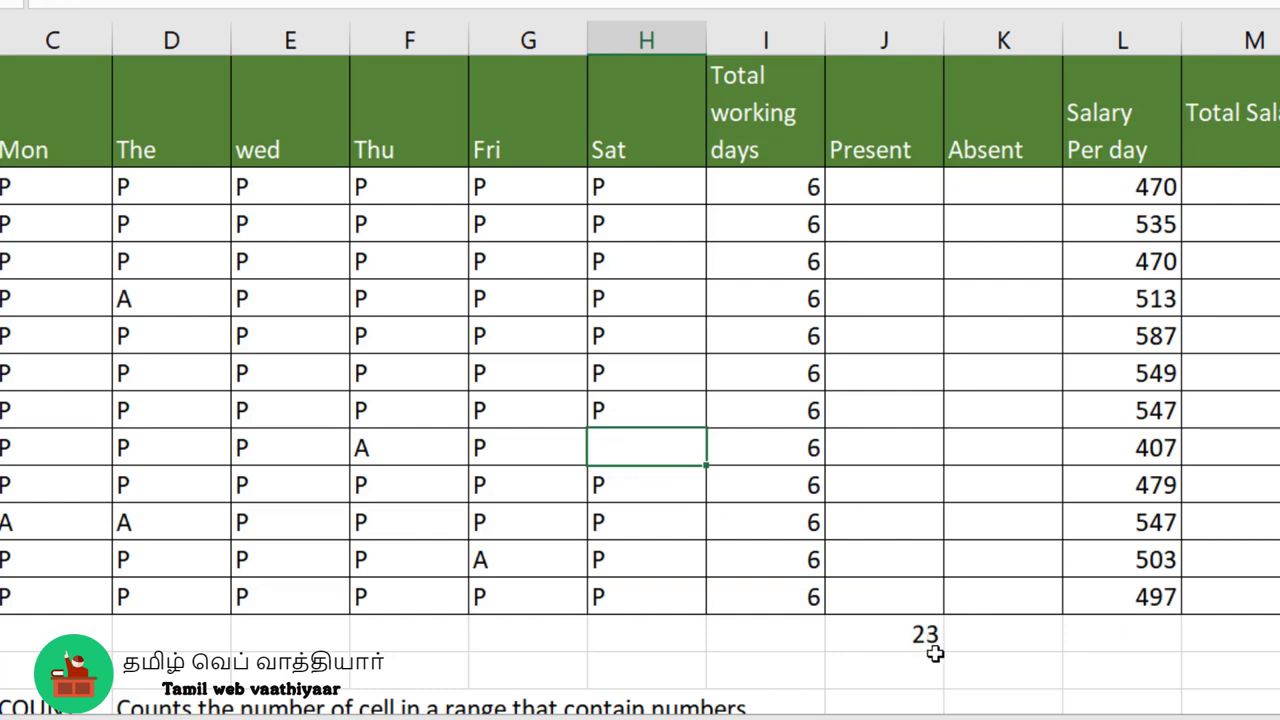
{"action": "left_click", "coordinate": [803, 451]}
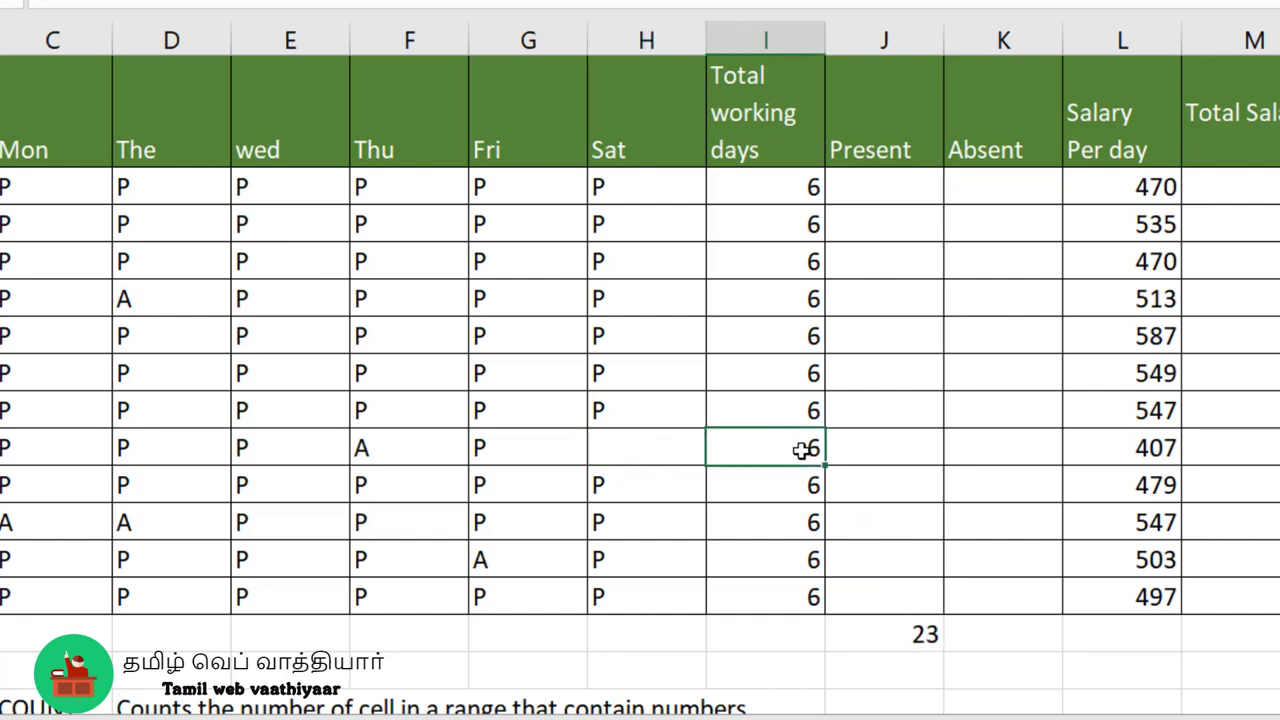
{"action": "key", "text": "Delete"}
{"action": "key", "text": "ctrl+z"}
{"action": "key", "text": "ctrl+z"}
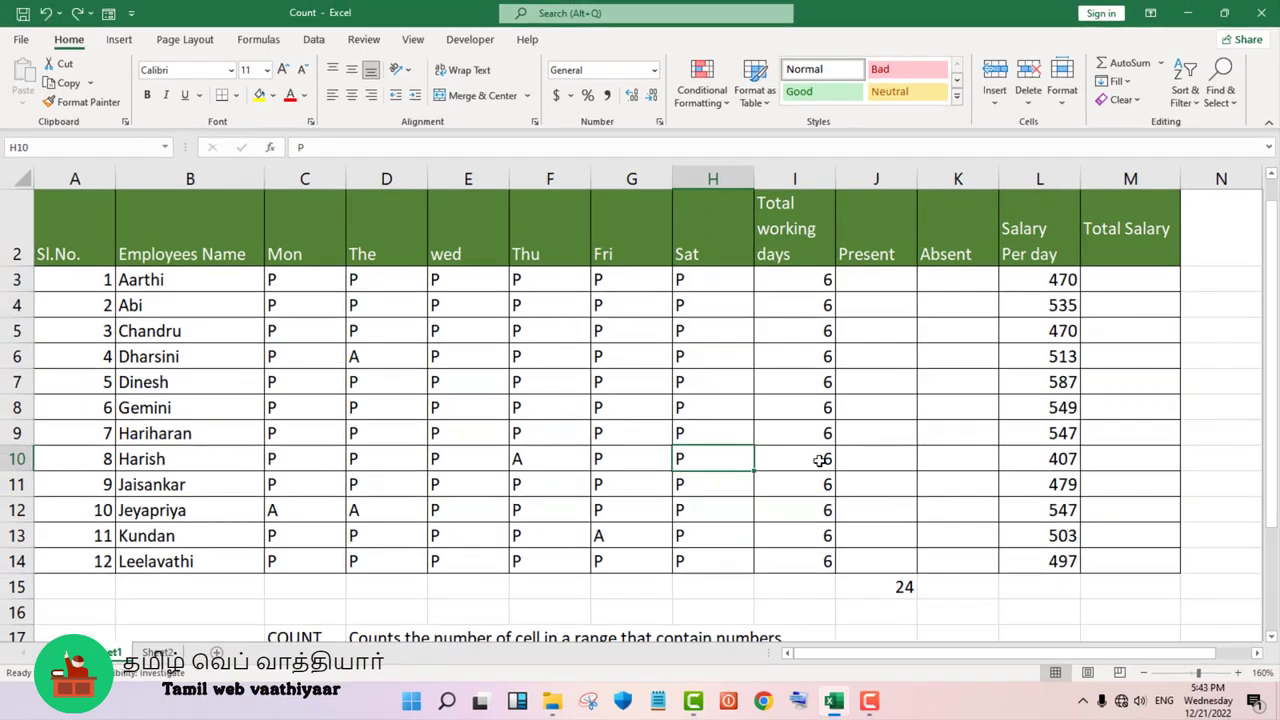
- Clear the COUNTA formula from cell J15 and review the function descriptions below the table
{"action": "left_click", "coordinate": [884, 586]}
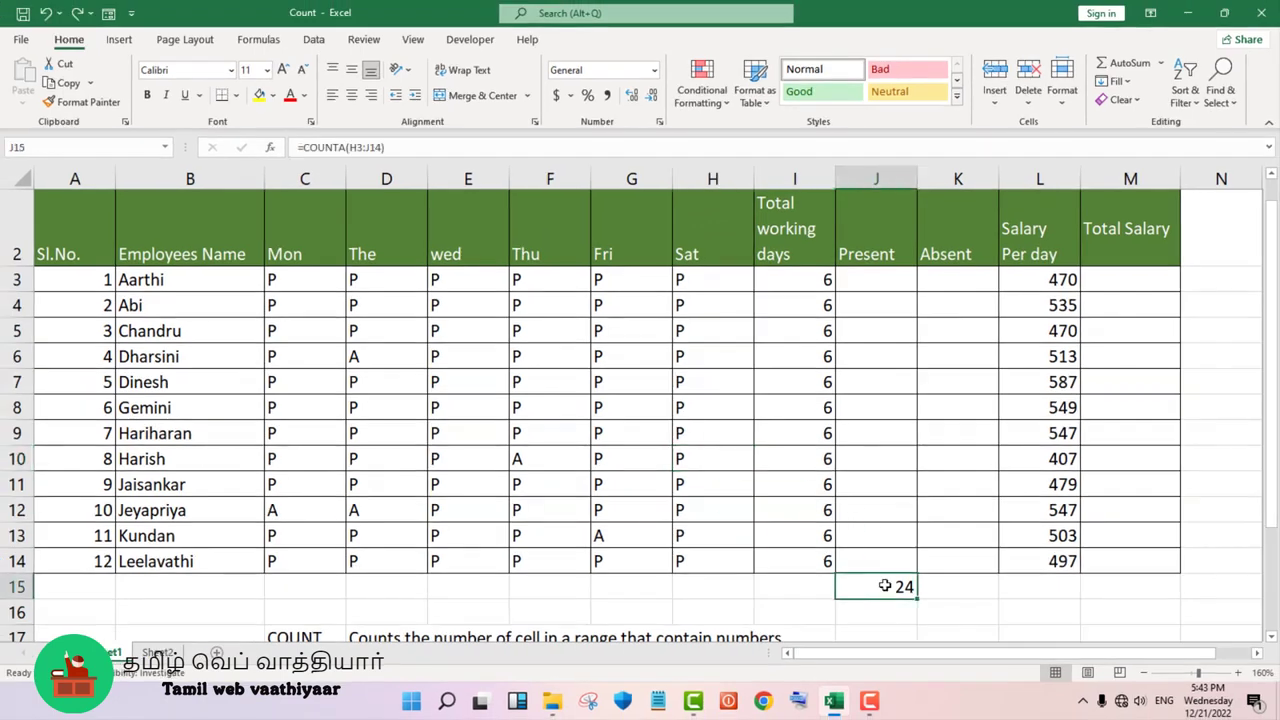
{"action": "key", "text": "Delete"}
{"action": "scroll", "coordinate": [882, 594], "scroll_direction": "down", "scroll_amount": 1}
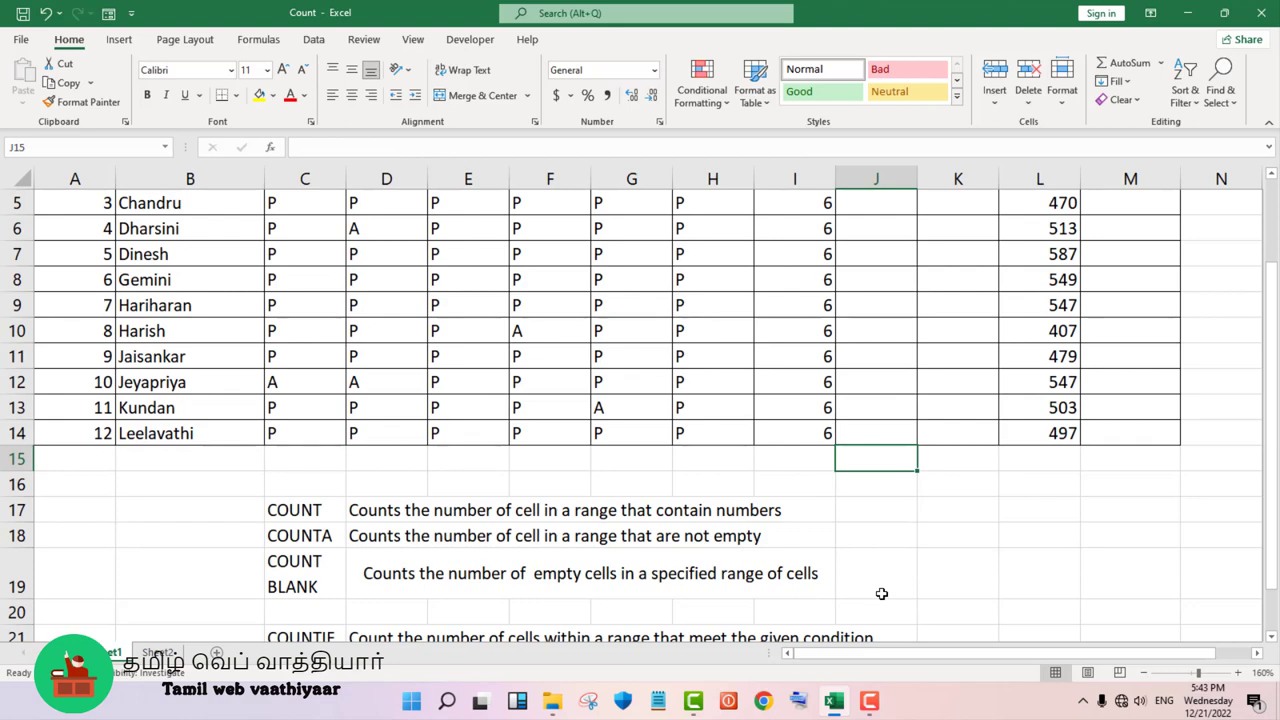
{"action": "scroll", "coordinate": [882, 594], "scroll_direction": "up", "scroll_amount": 1}
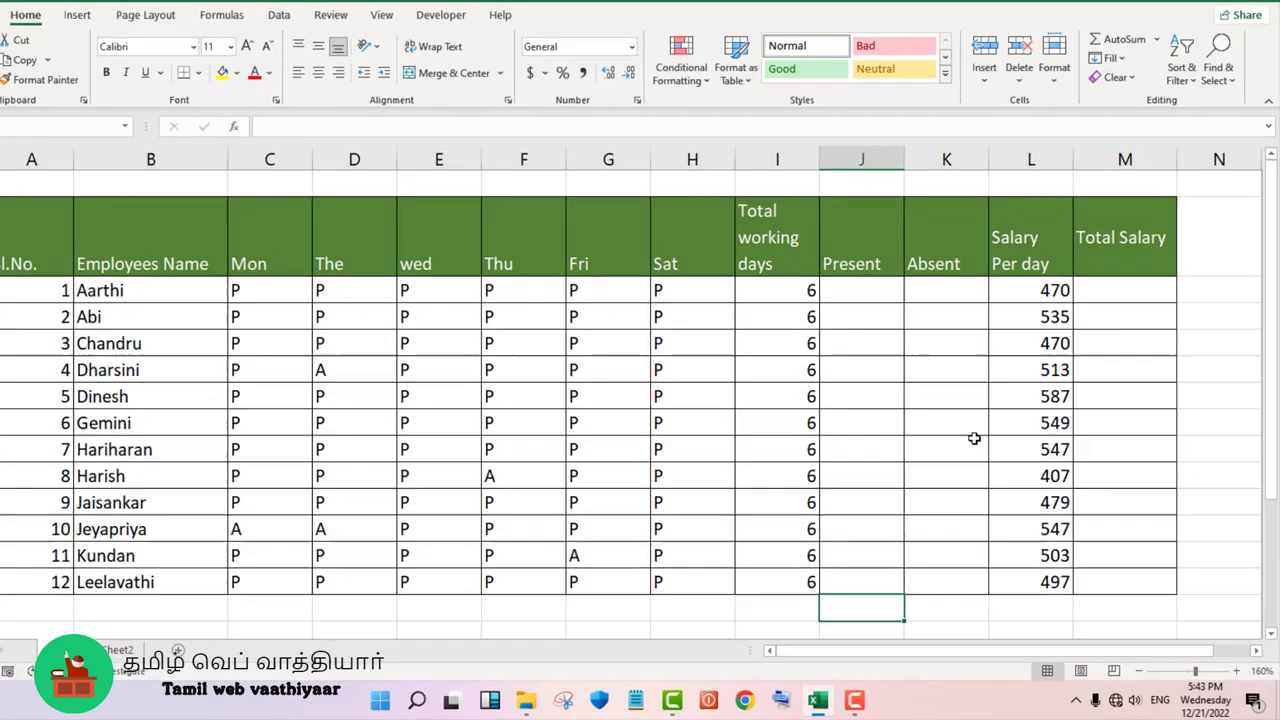
- Count the empty cells in H3:J14 with a COUNTBLANK formula in cell J15
{"action": "type", "text": "=c"}
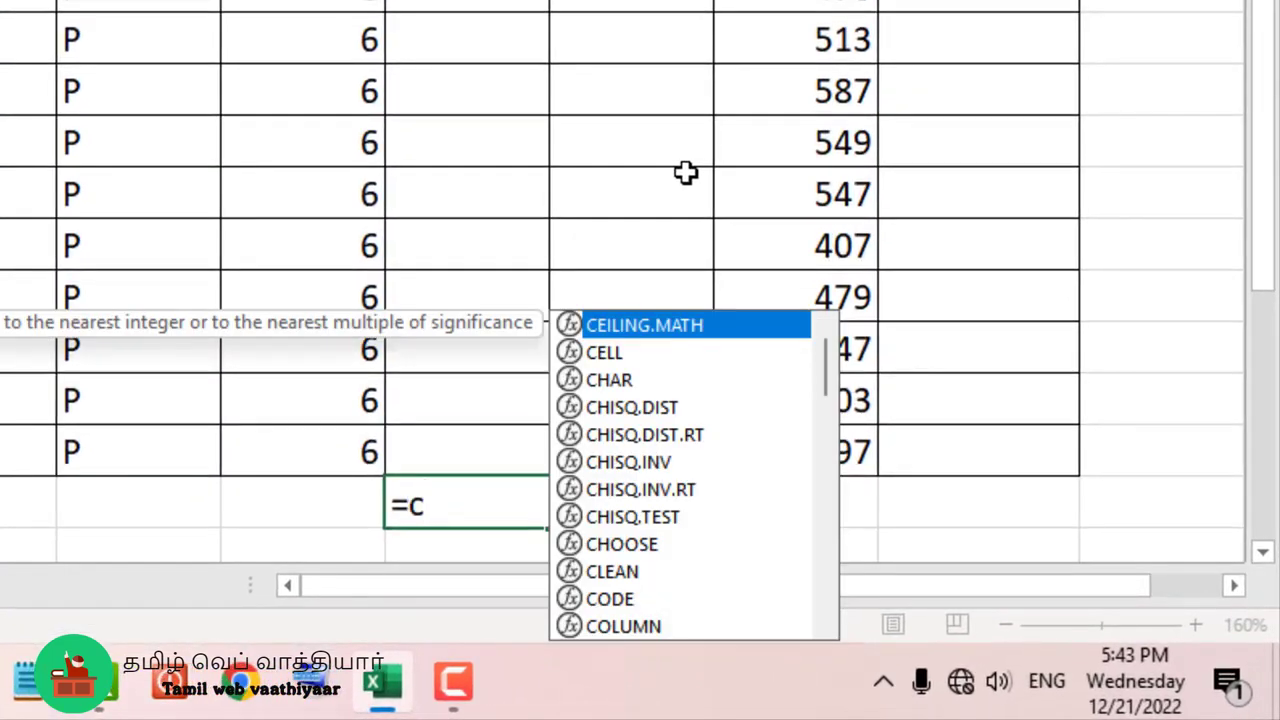
{"action": "type", "text": "ountb"}
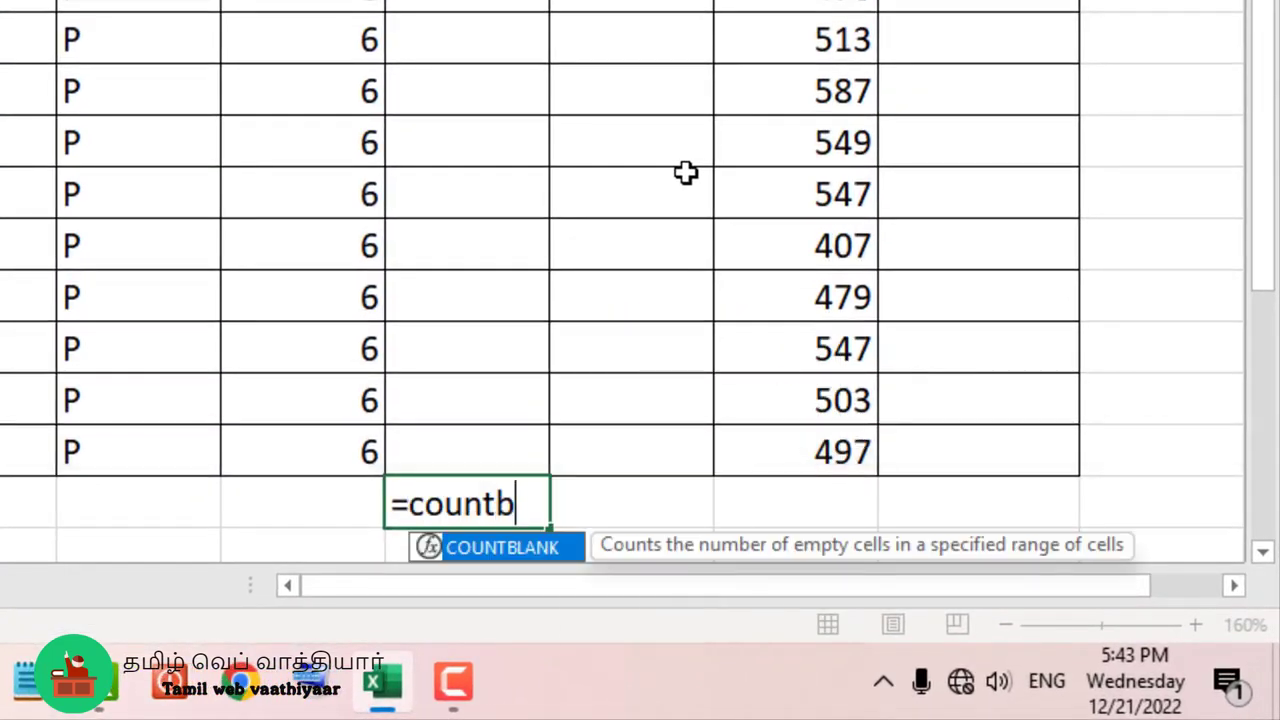
{"action": "type", "text": "lank"}
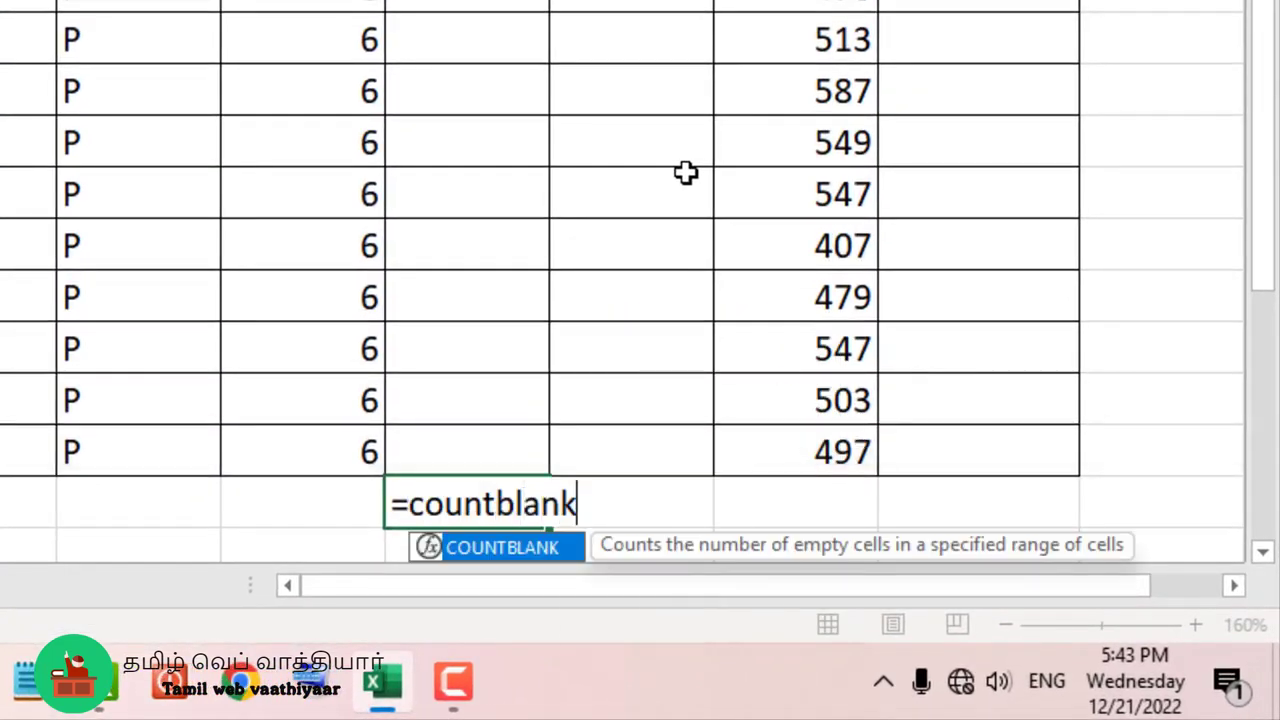
{"action": "type", "text": "("}
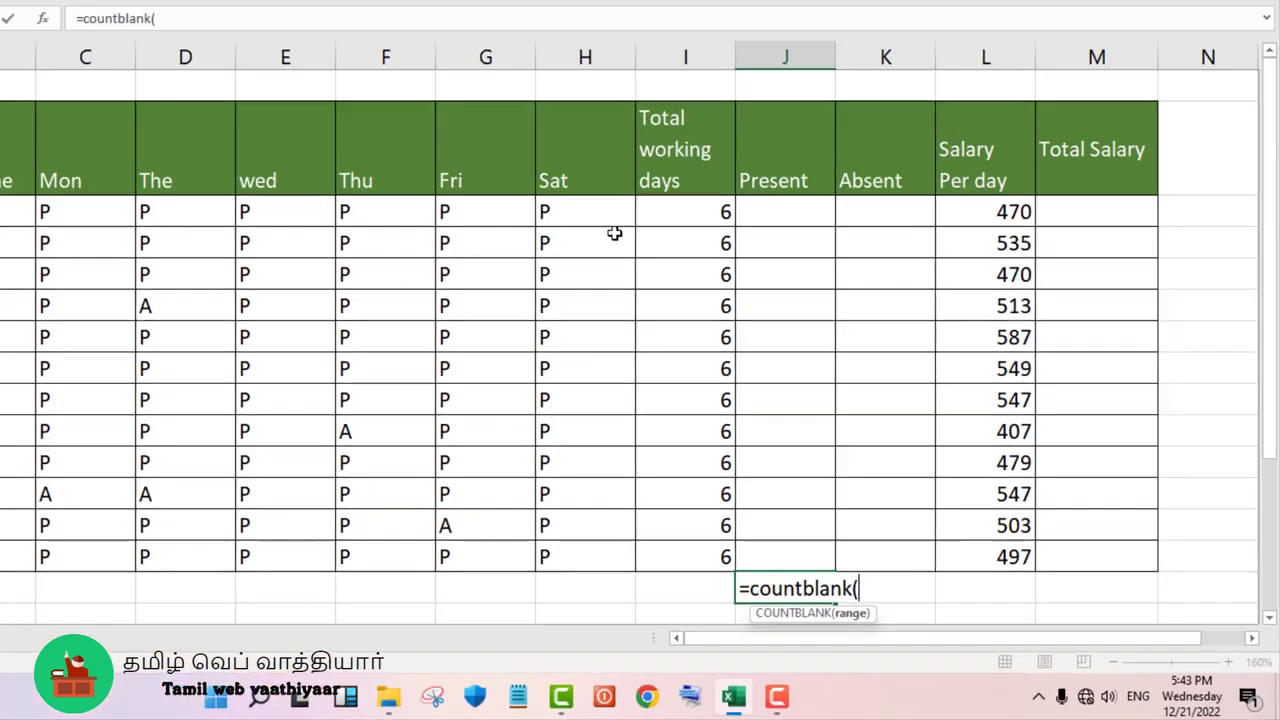
{"action": "left_click_drag", "start_coordinate": [603, 203], "coordinate": [786, 505]}
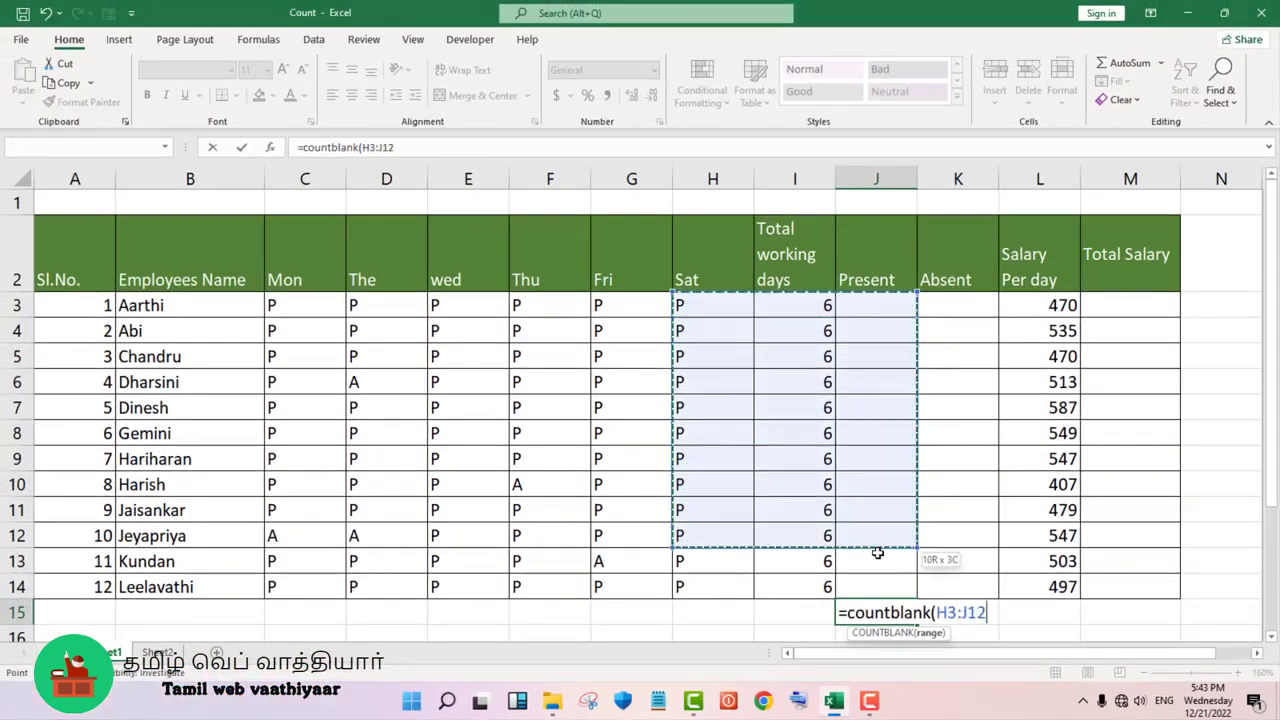
{"action": "left_click_drag", "start_coordinate": [877, 553], "coordinate": [877, 591]}
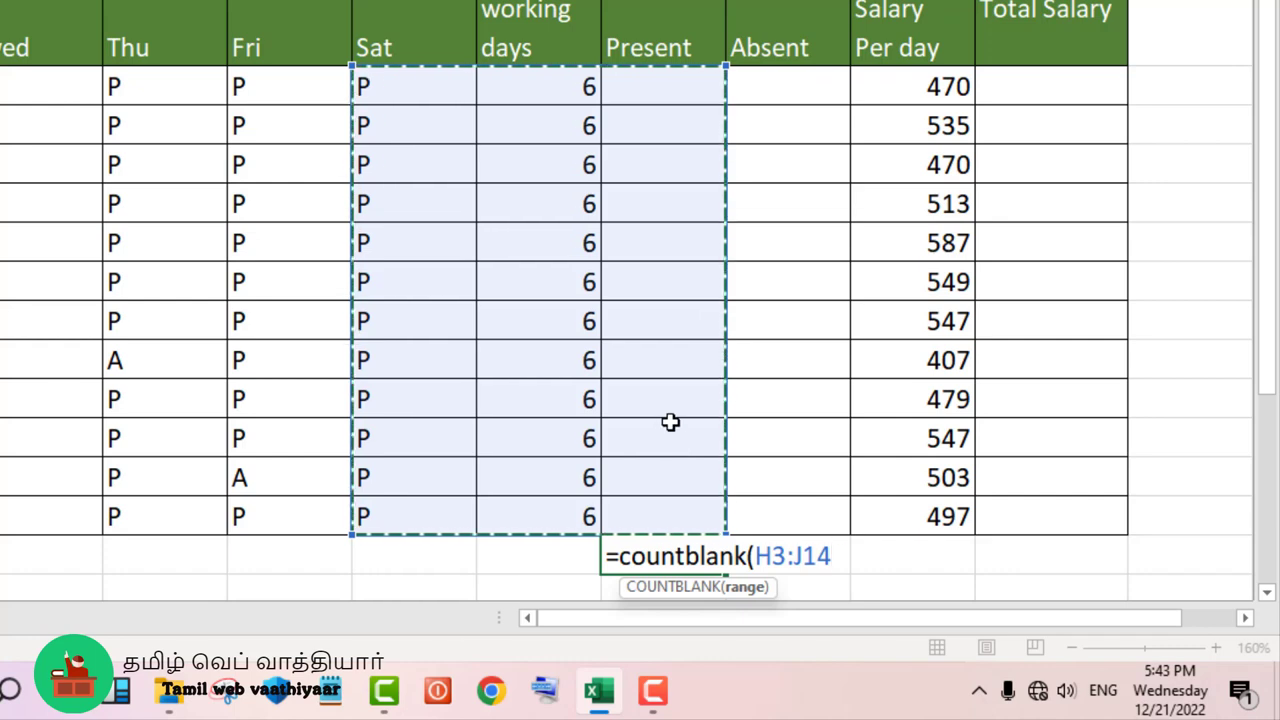
{"action": "type", "text": ")"}
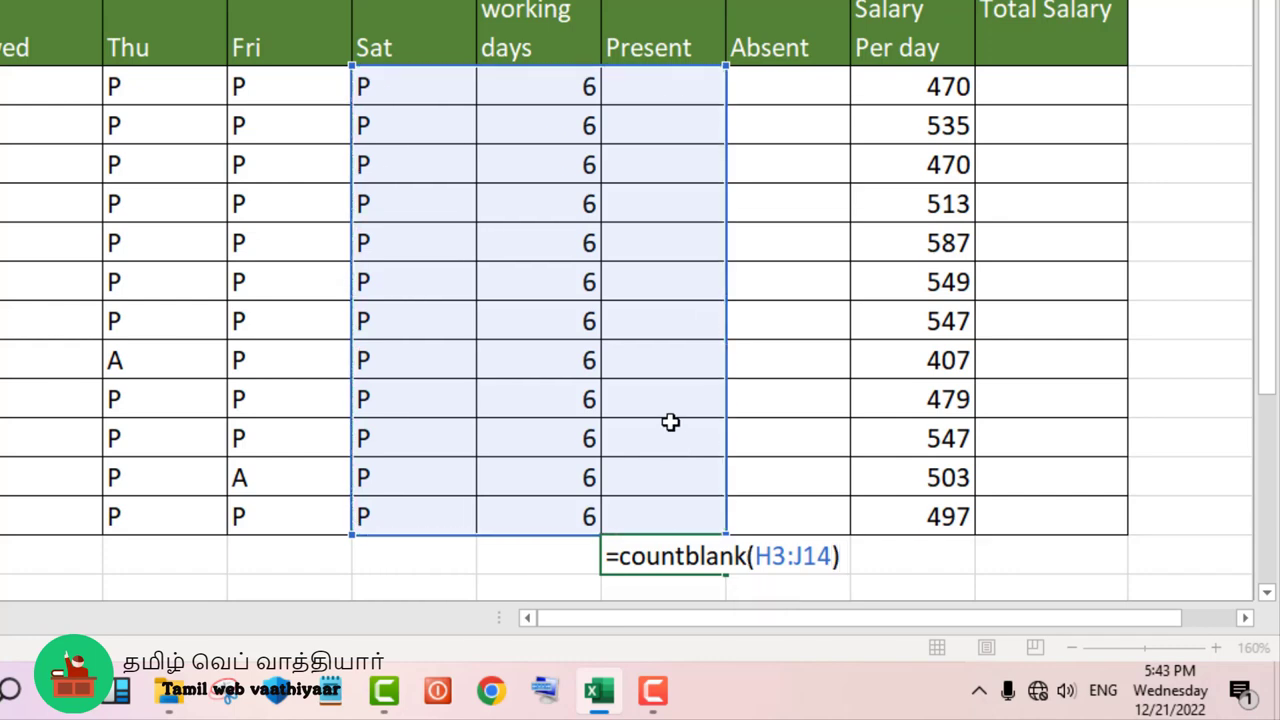
{"action": "key", "text": "Return"}
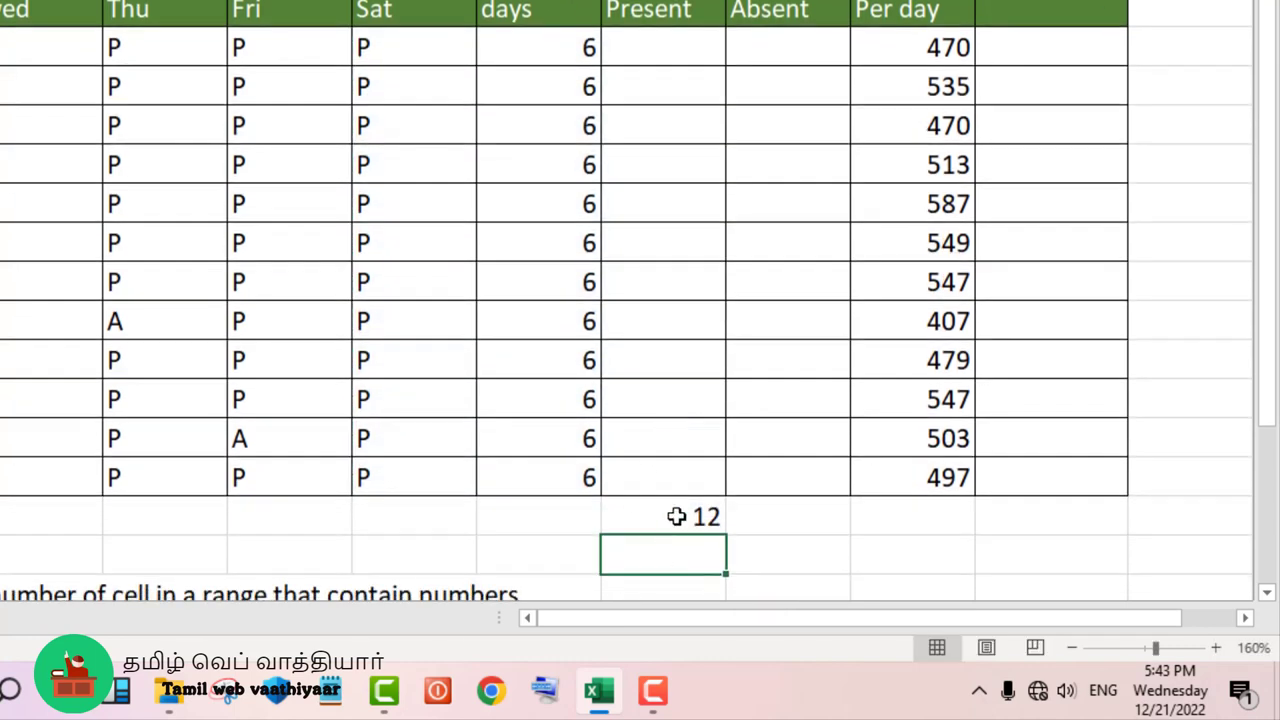
- Clear the COUNTBLANK formula from cell J15 and review the COUNTIF and COUNTIFS descriptions below the table
{"action": "left_click", "coordinate": [677, 516]}
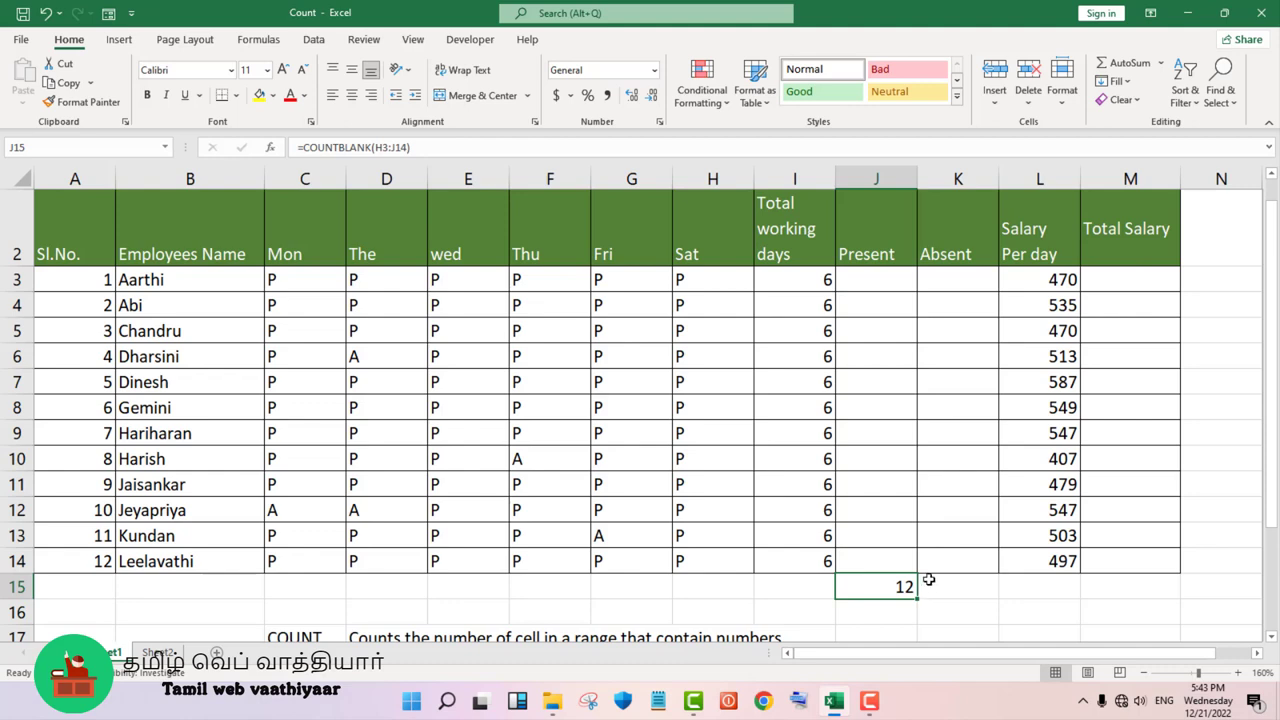
{"action": "key", "text": "Delete"}
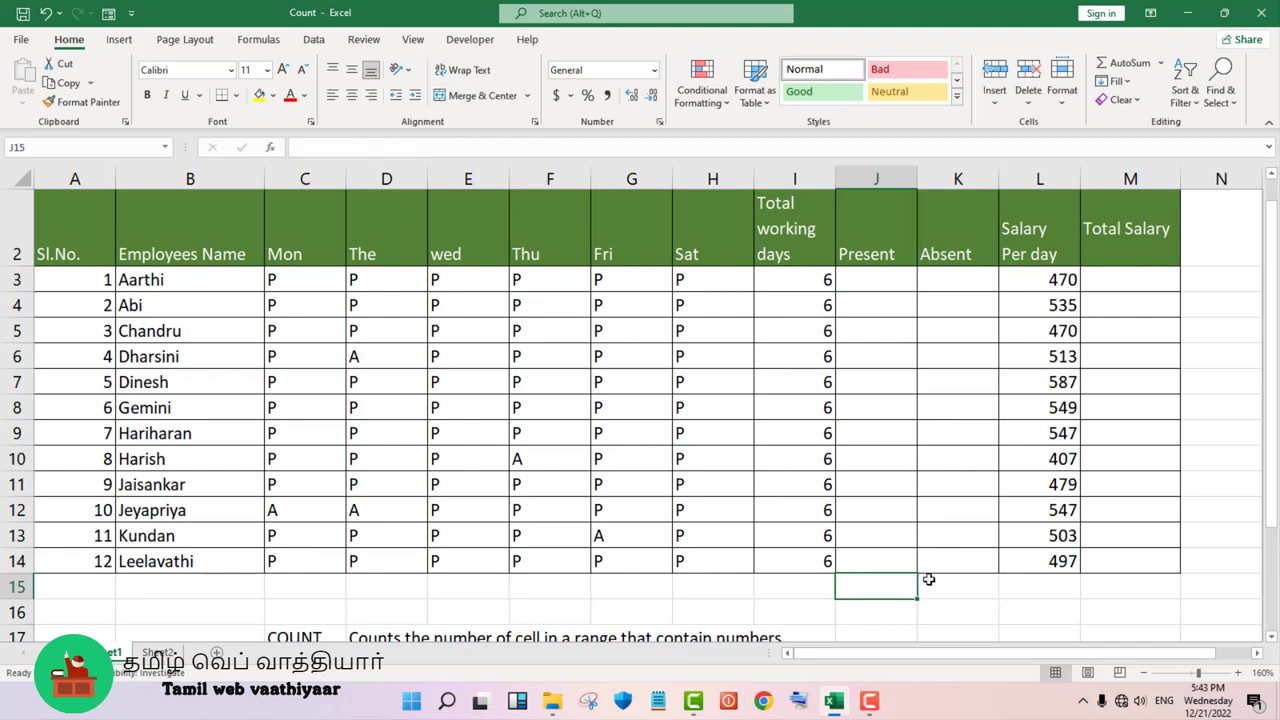
{"action": "scroll", "coordinate": [925, 595], "scroll_direction": "down", "scroll_amount": 2}
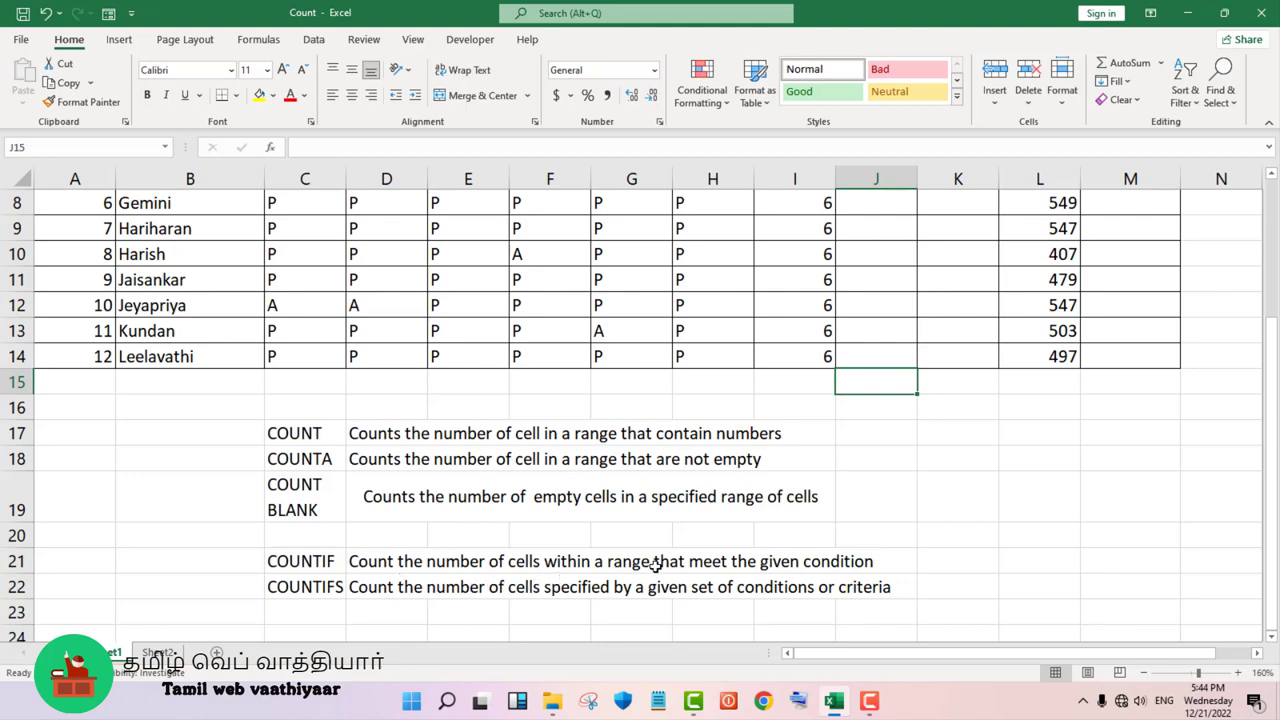
{"action": "scroll", "coordinate": [668, 562], "scroll_direction": "up", "scroll_amount": 2}
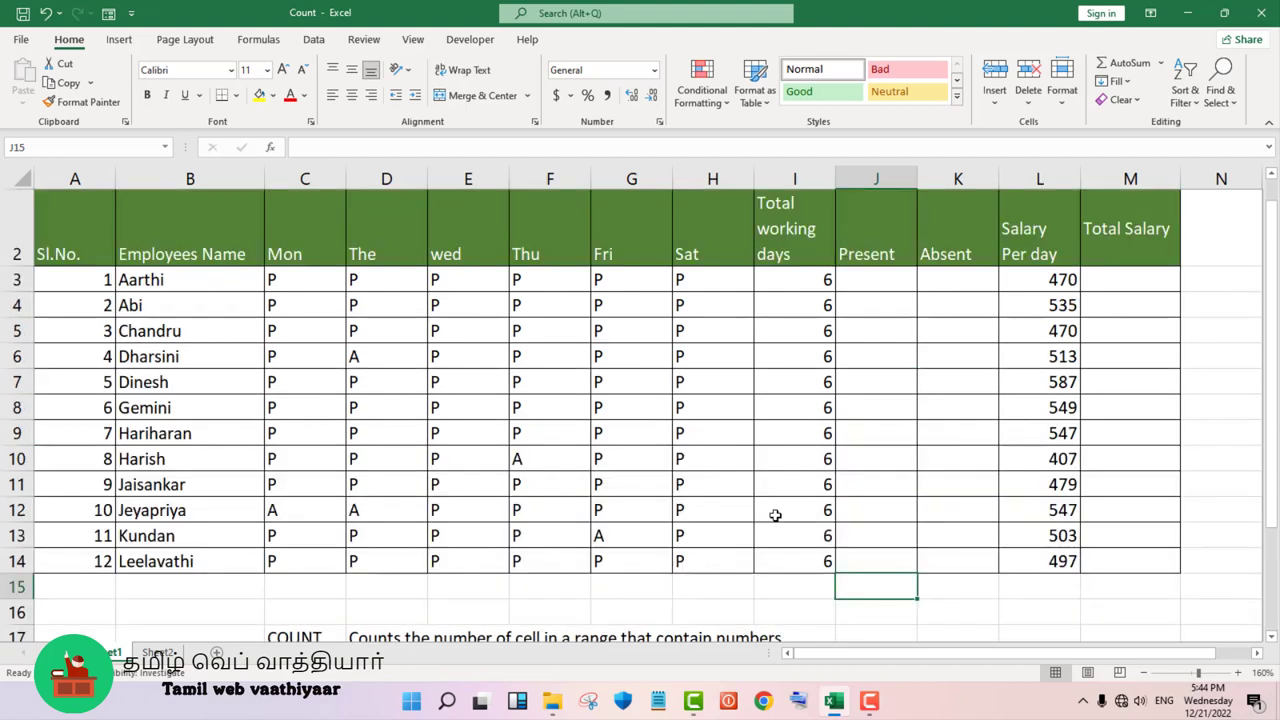
- Count the first employee's present days in cell J3 with the formula =COUNTIF(C3:H3,"P")
{"action": "left_click", "coordinate": [874, 279]}
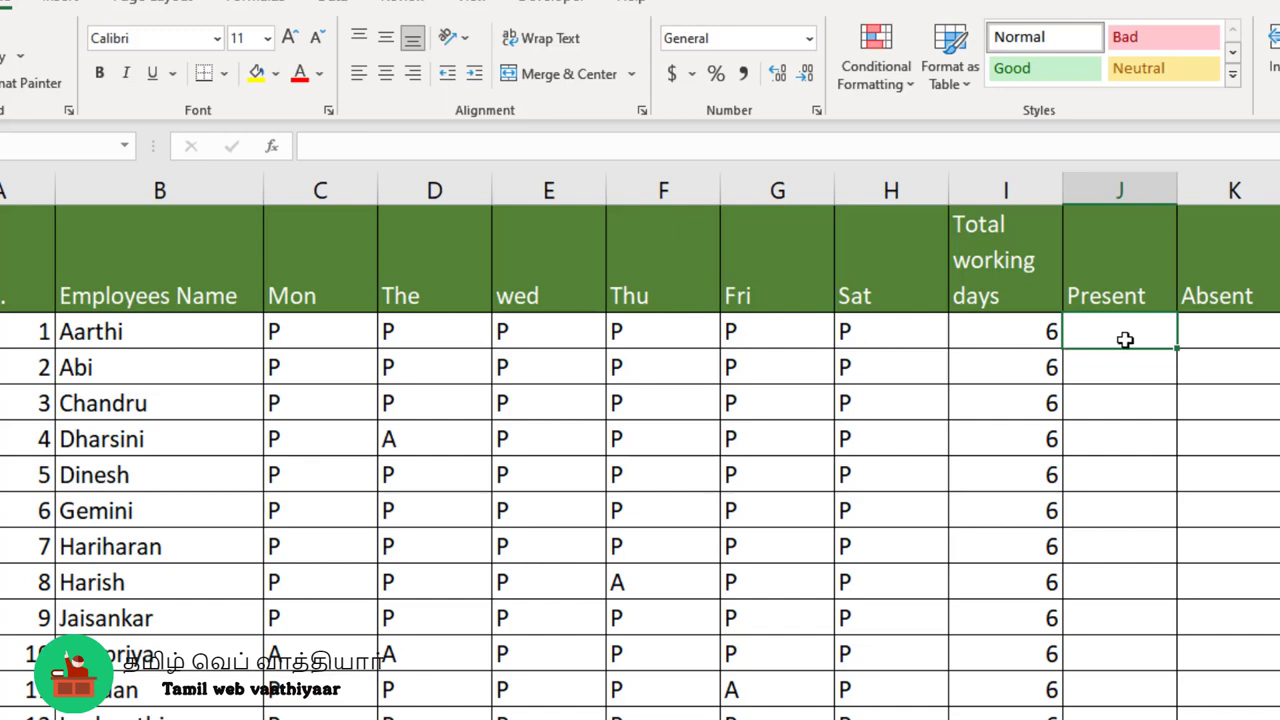
{"action": "type", "text": "="}
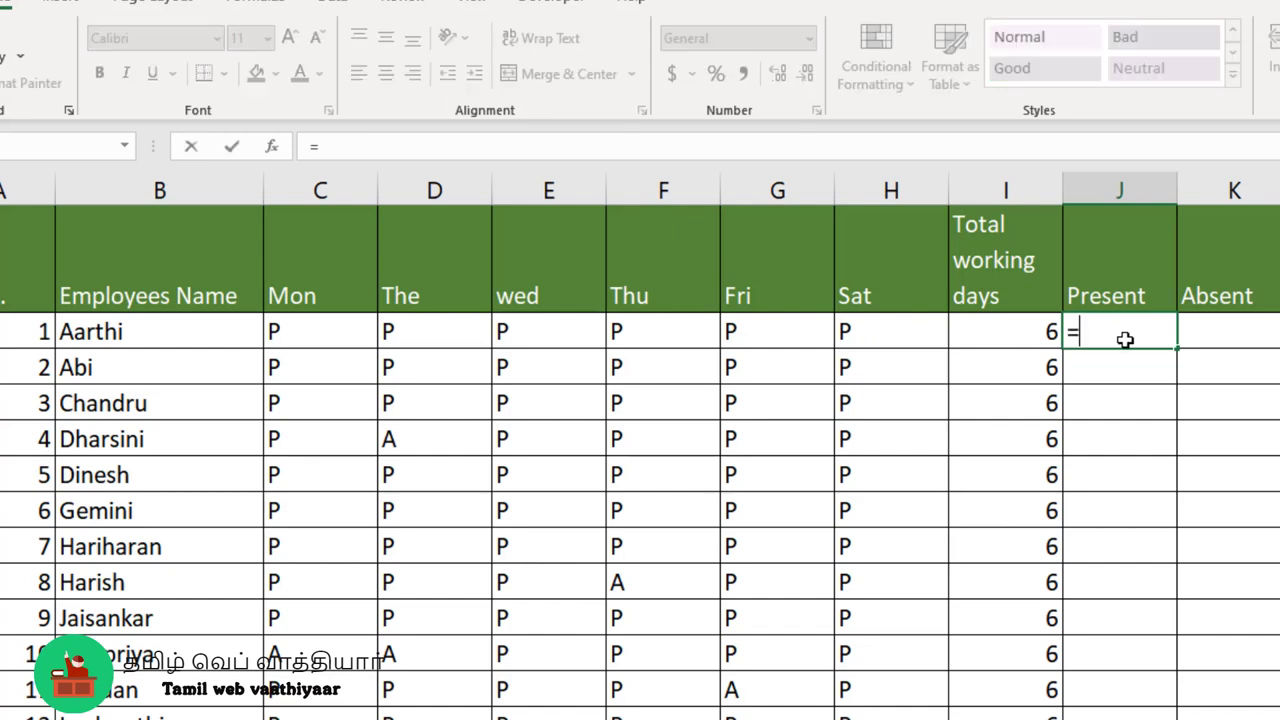
{"action": "type", "text": "count"}
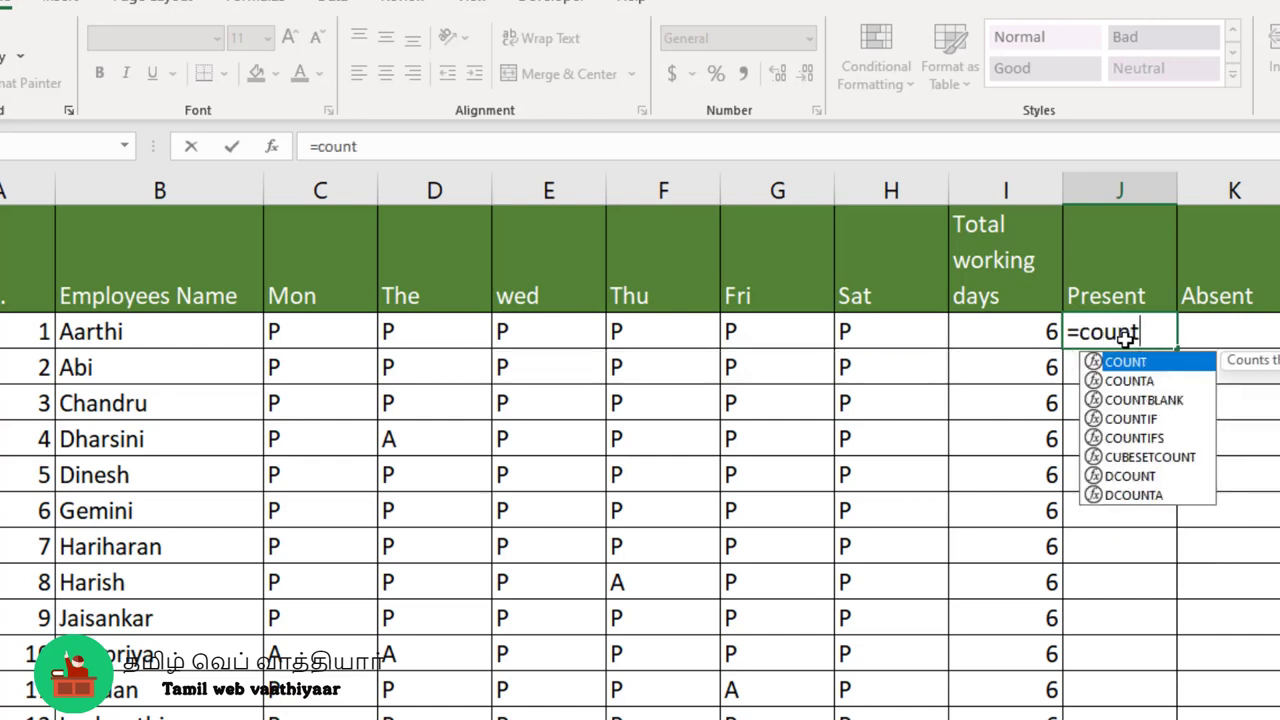
{"action": "type", "text": "if"}
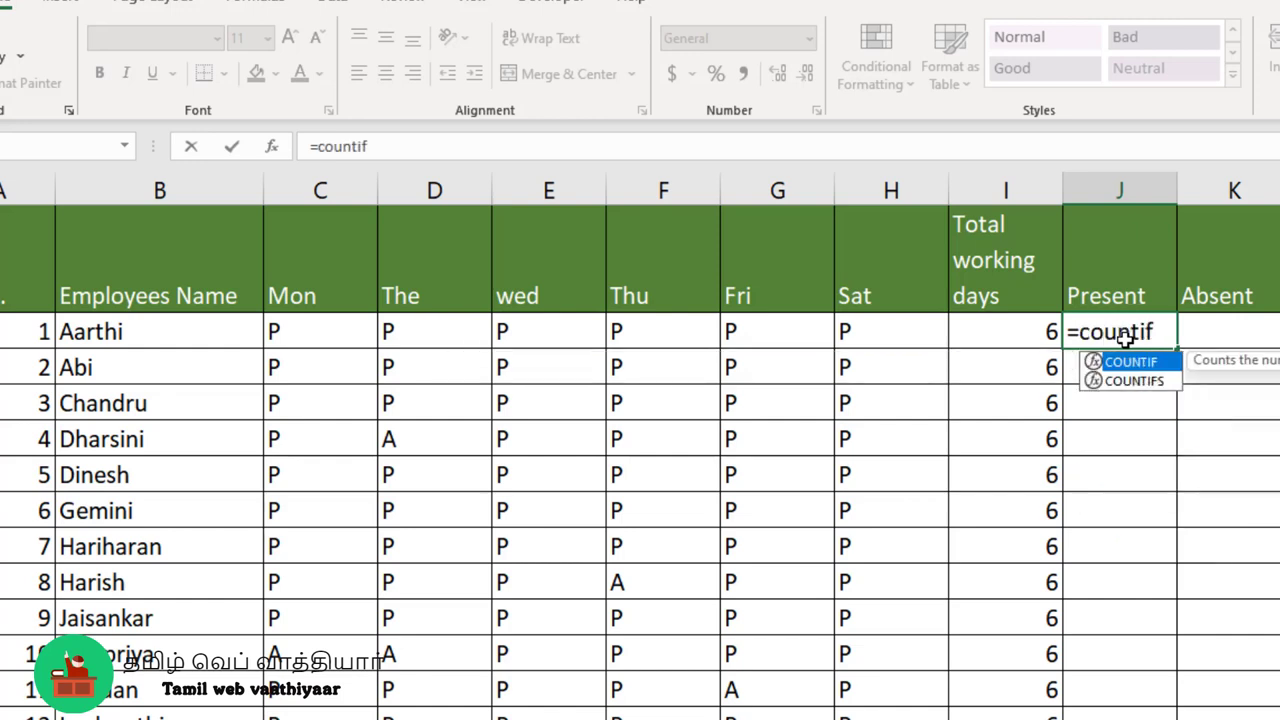
{"action": "type", "text": "("}
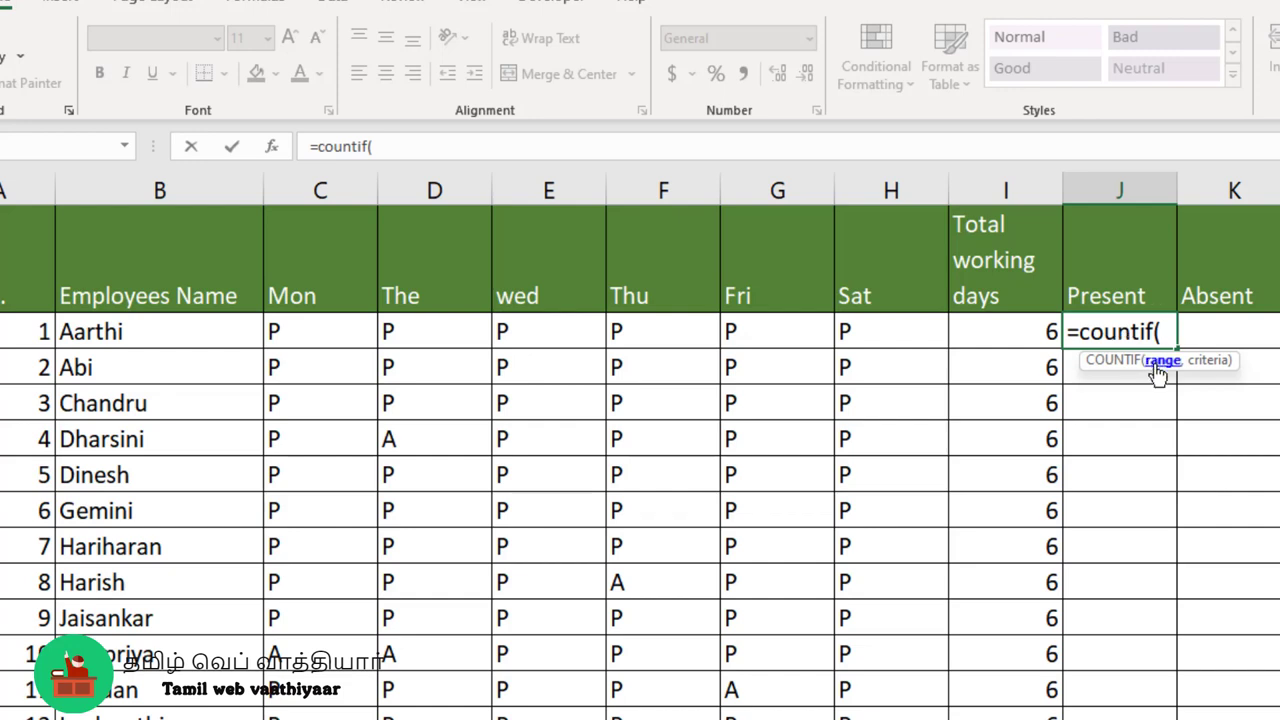
{"action": "left_click", "coordinate": [283, 333]}
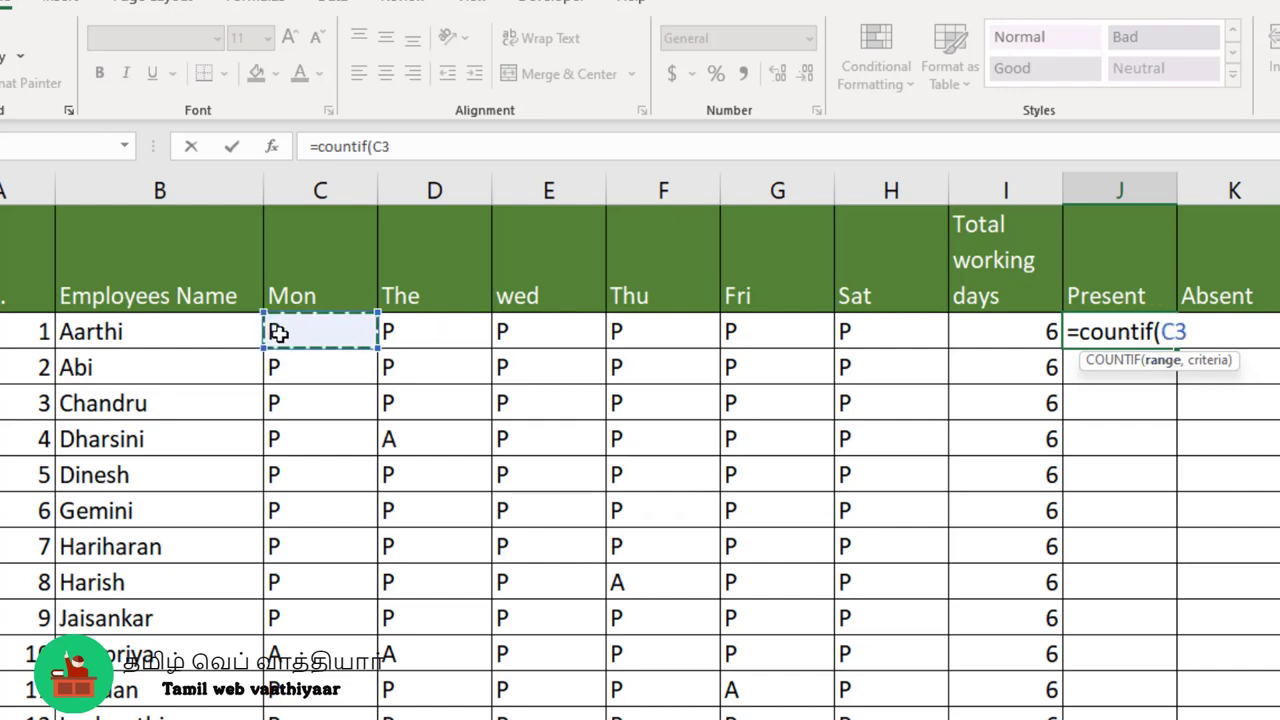
{"action": "left_click_drag", "start_coordinate": [368, 333], "coordinate": [849, 323]}
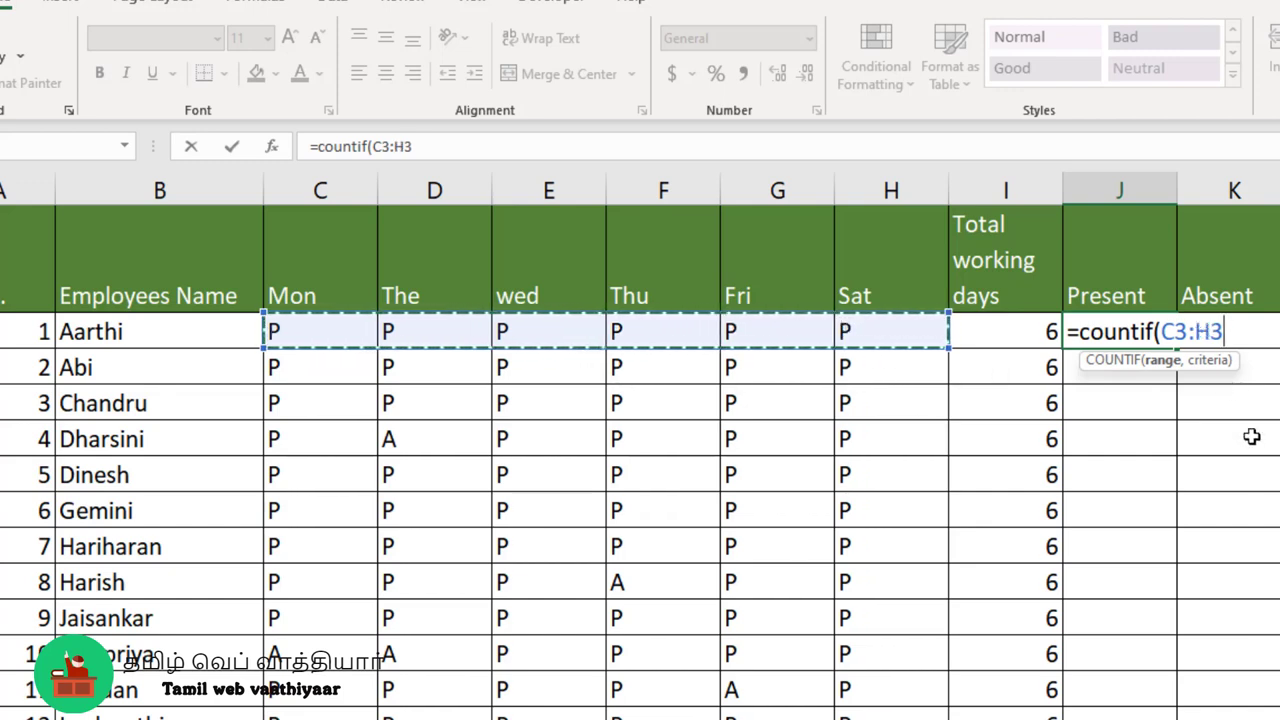
{"action": "type", "text": ","}
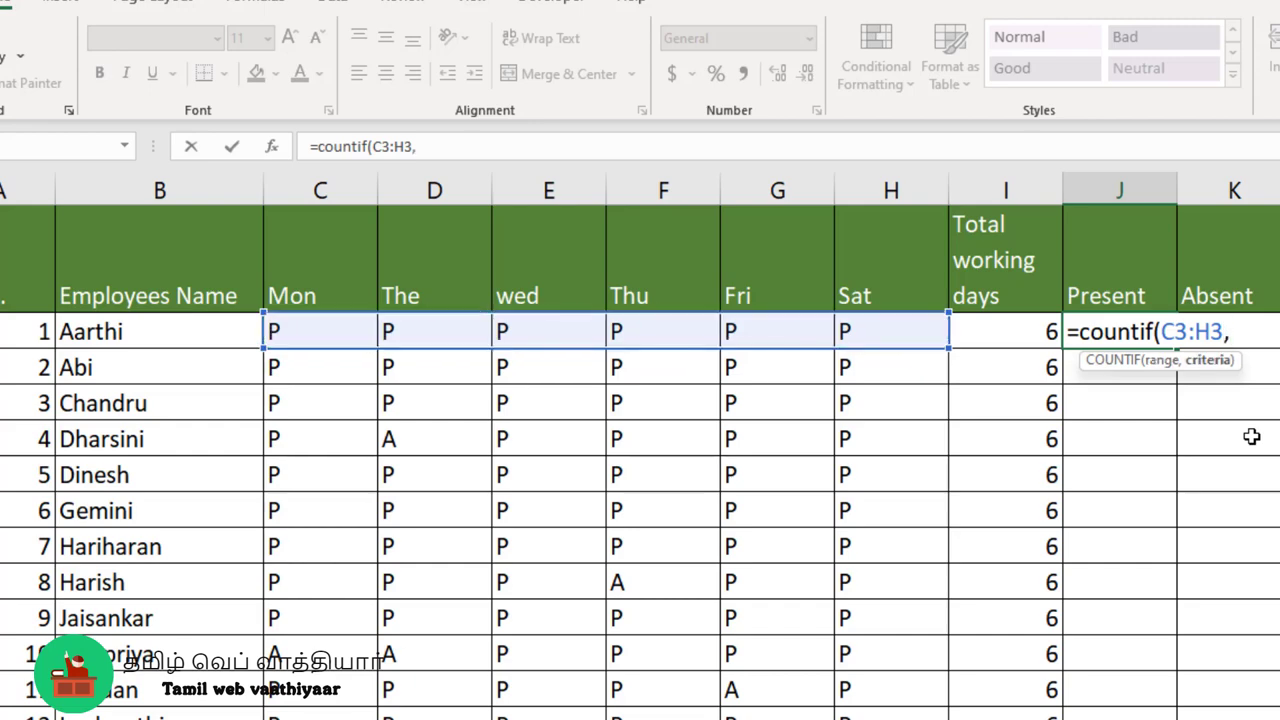
{"action": "type", "text": "\""}
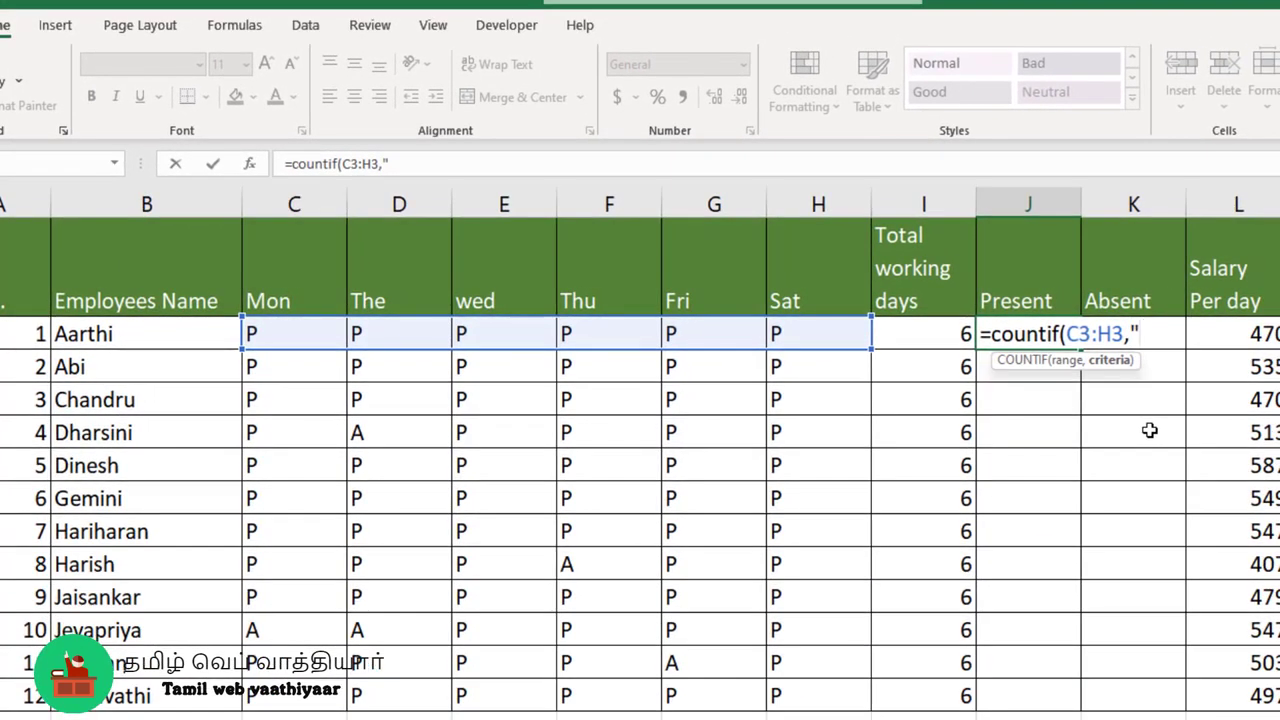
{"action": "type", "text": "P\")"}
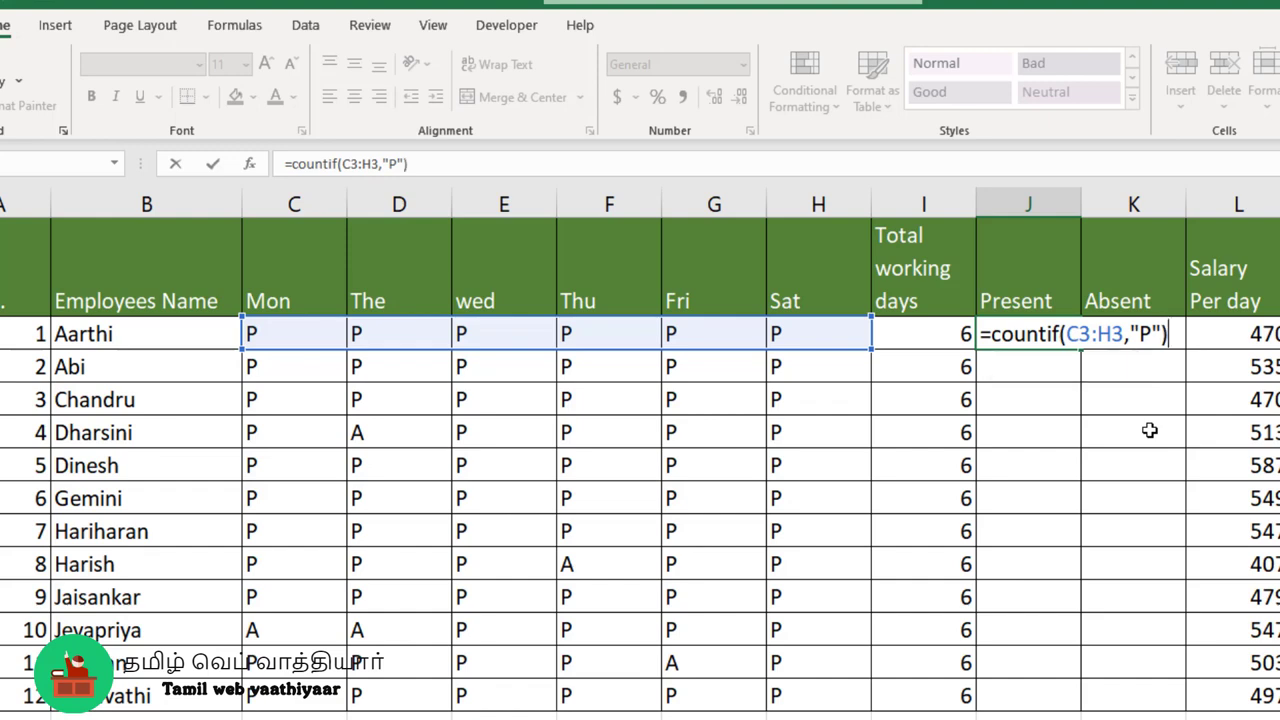
{"action": "key", "text": "Return"}
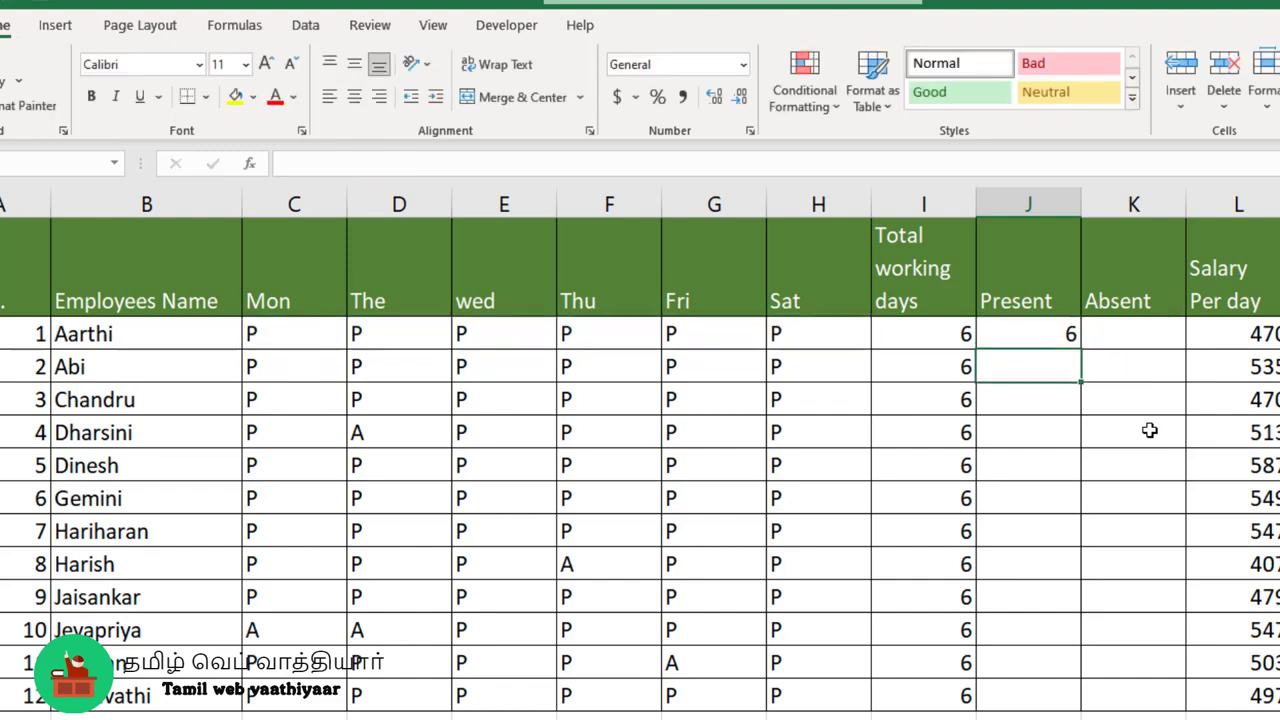
- Fill the COUNTIF formula from J3 down the Present column to J14 and check the formula in J12
{"action": "left_click", "coordinate": [1063, 333]}
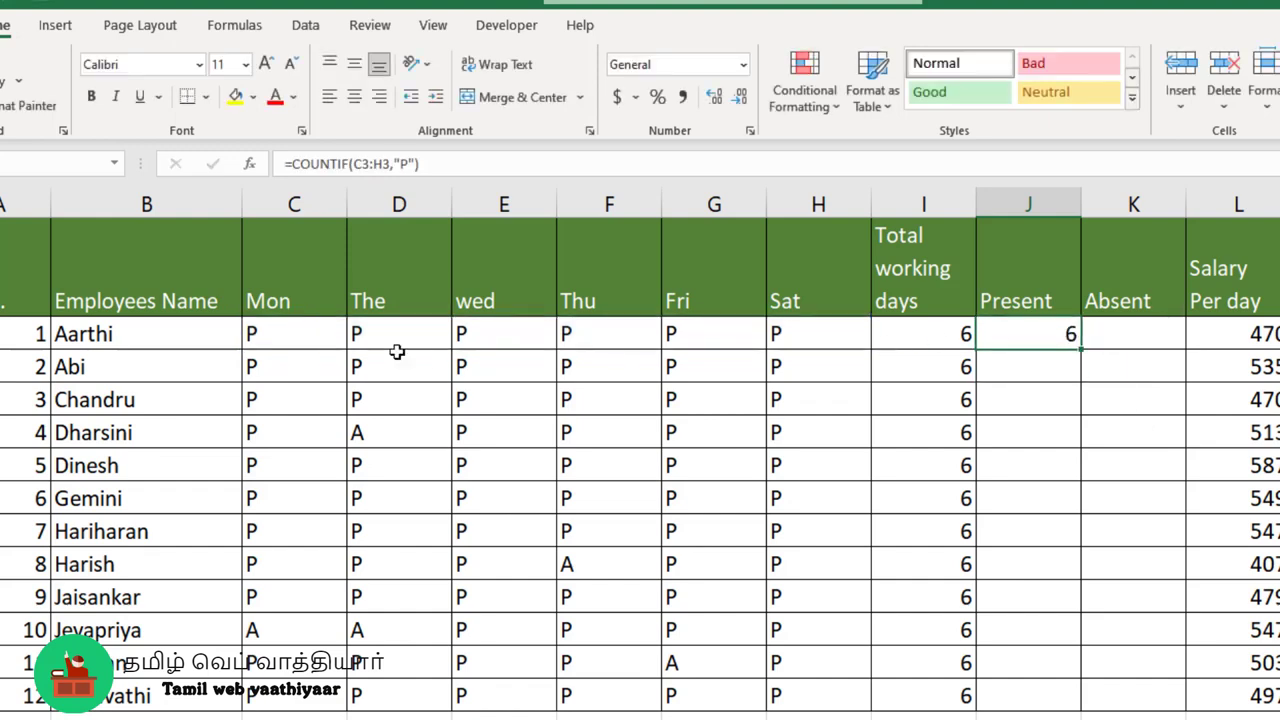
{"action": "double_click", "coordinate": [1080, 349]}
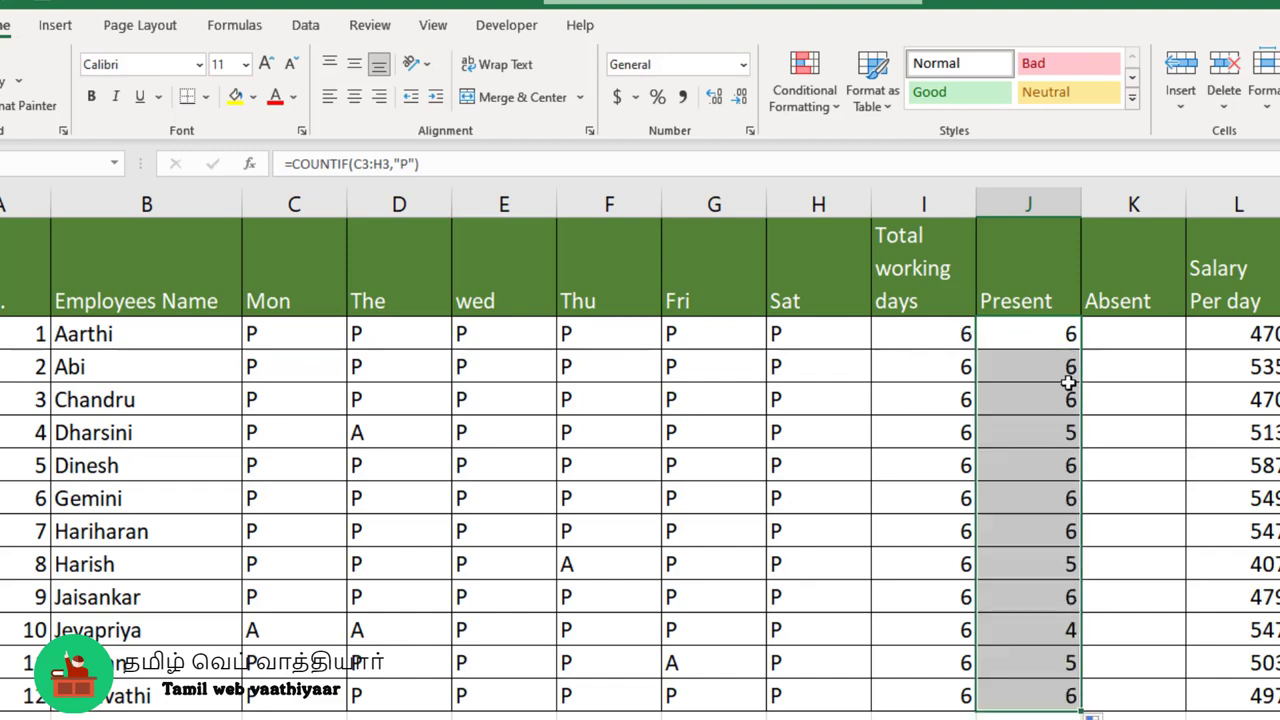
{"action": "left_click", "coordinate": [1062, 630]}
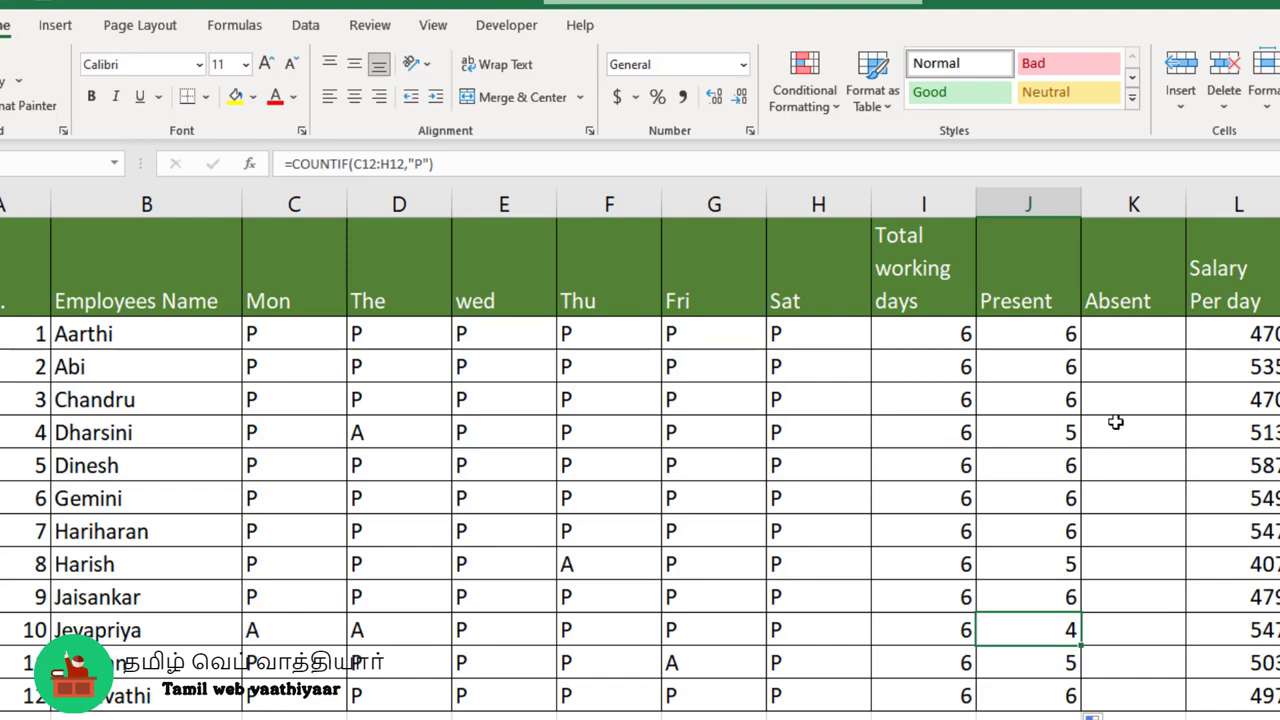
- Replace the formula in K3 with =COUNTIF(C3:H3,"A") to count the first employee's absent days
{"action": "left_click", "coordinate": [1117, 341]}
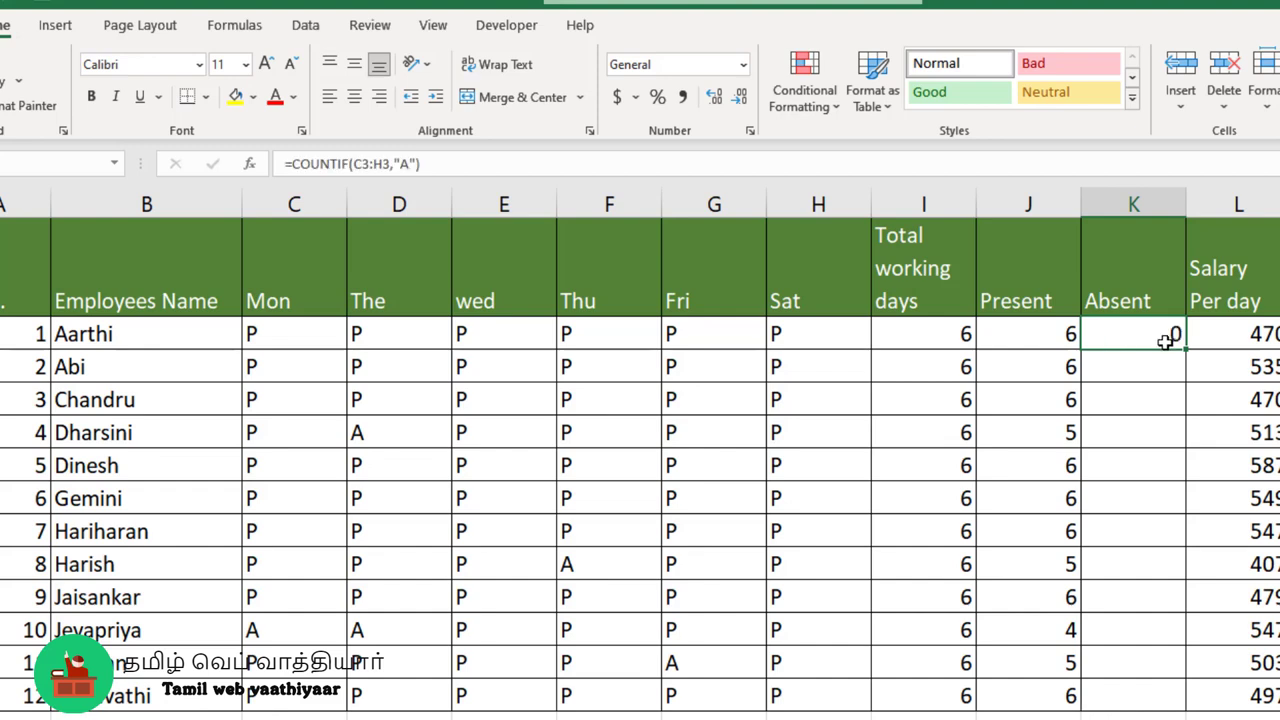
{"action": "key", "text": "Delete"}
{"action": "type", "text": "="}
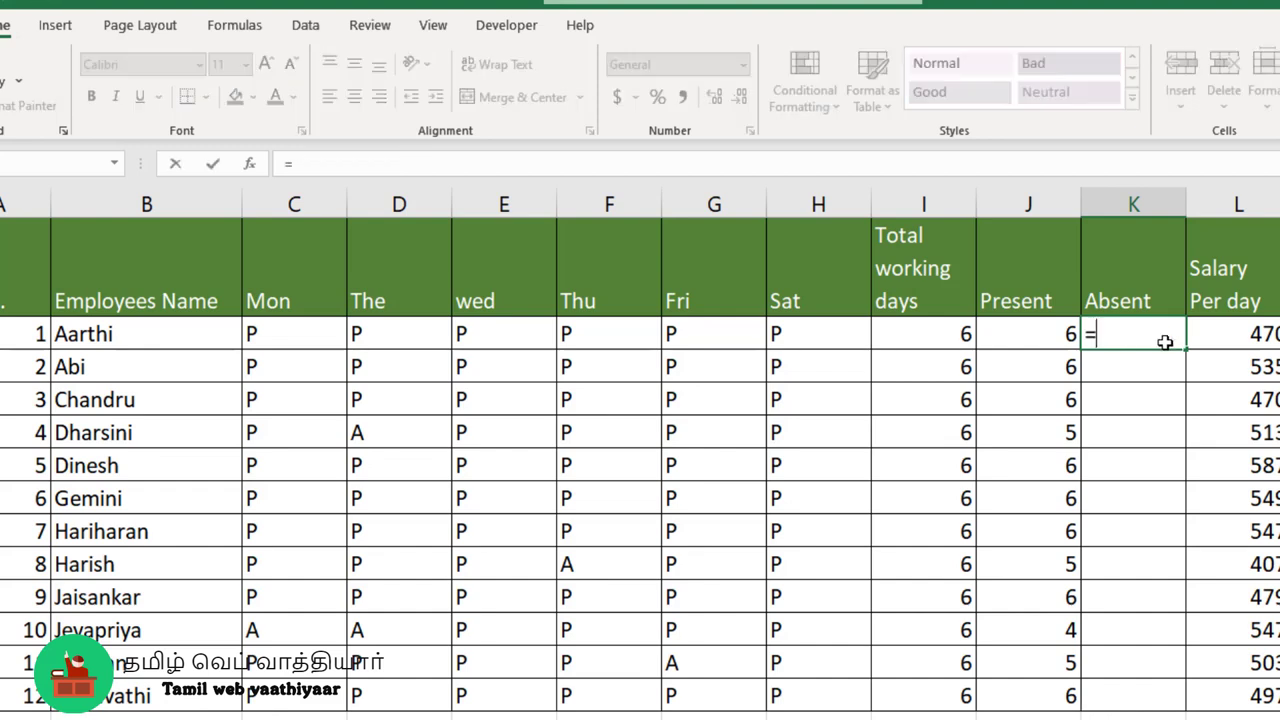
{"action": "type", "text": "count"}
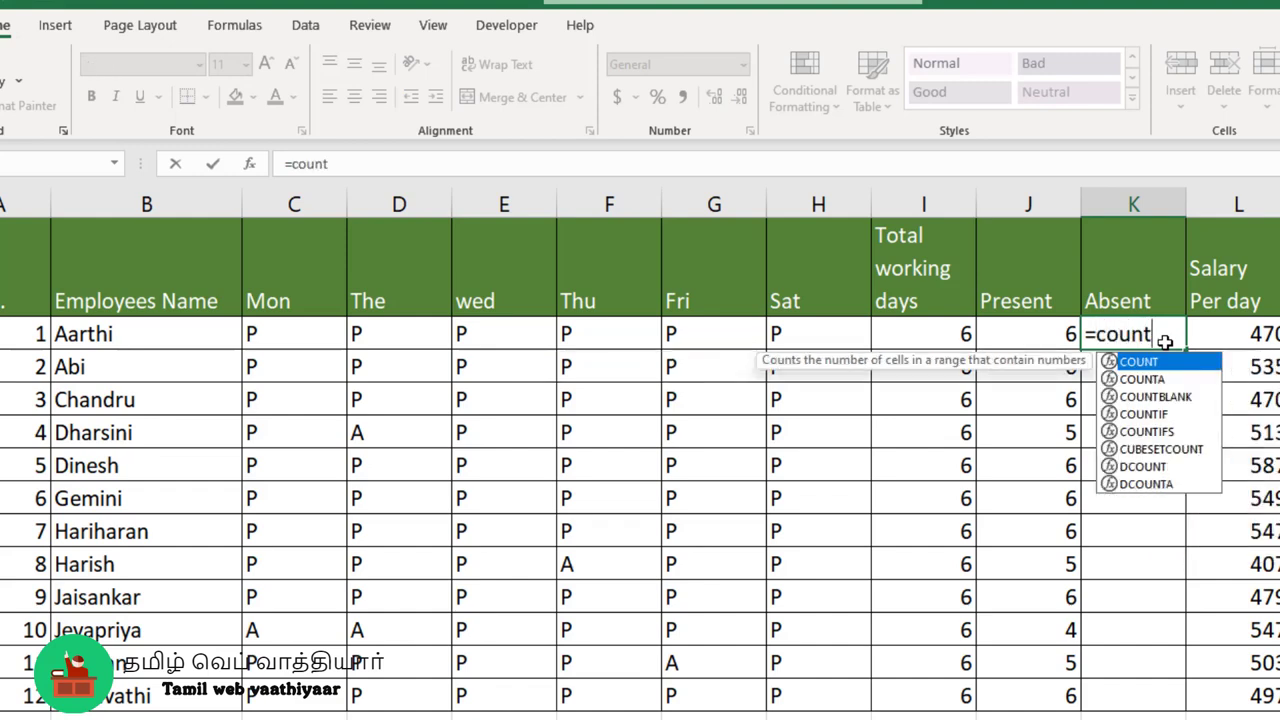
{"action": "type", "text": "if("}
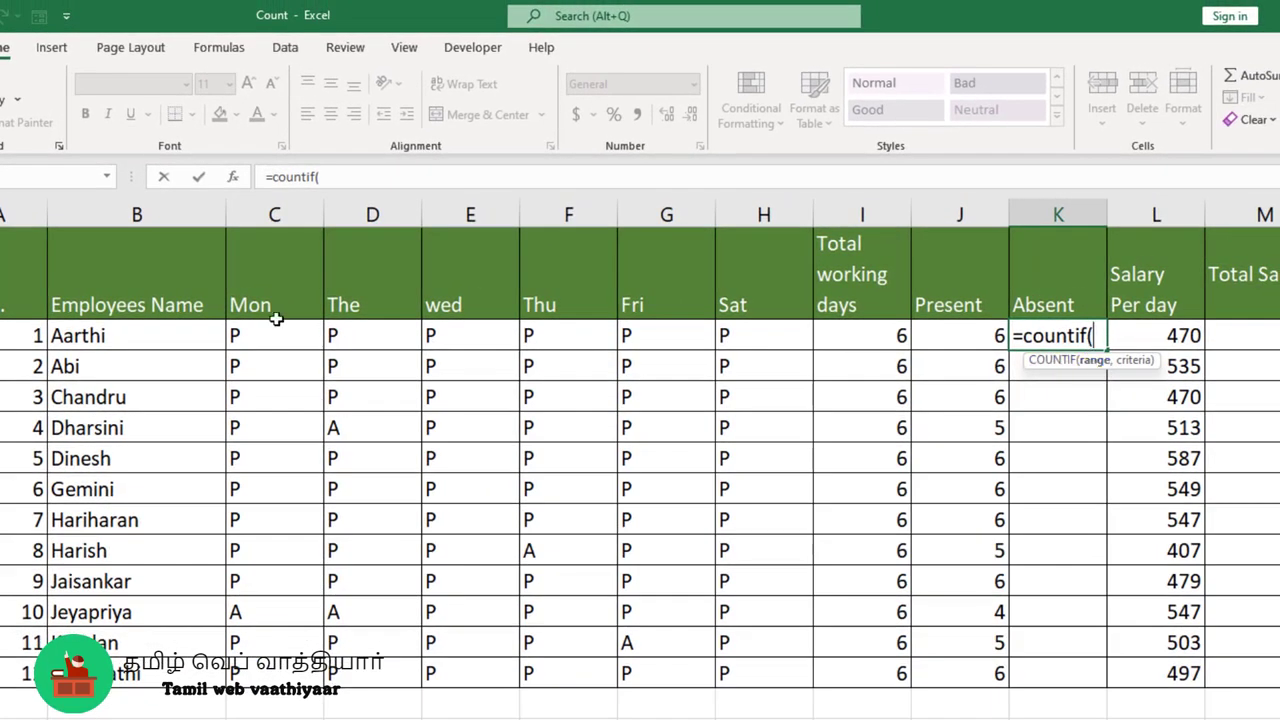
{"action": "left_click_drag", "start_coordinate": [262, 335], "coordinate": [737, 334]}
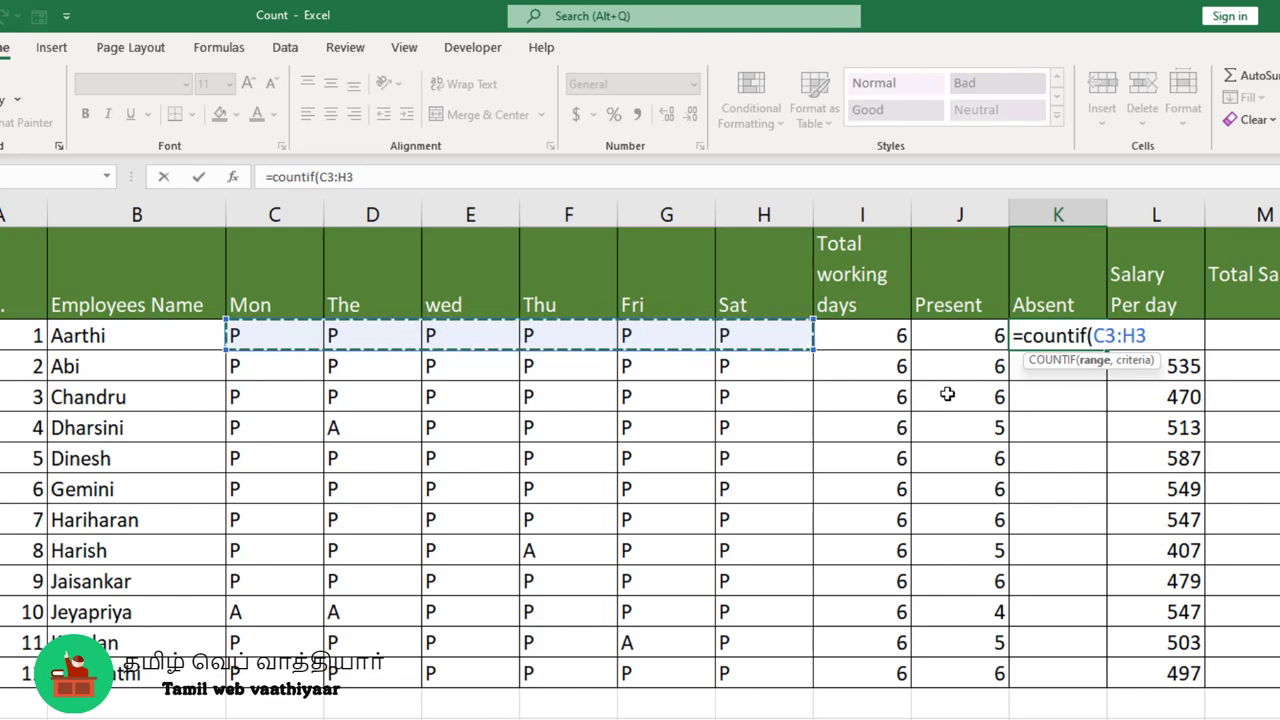
{"action": "type", "text": ","}
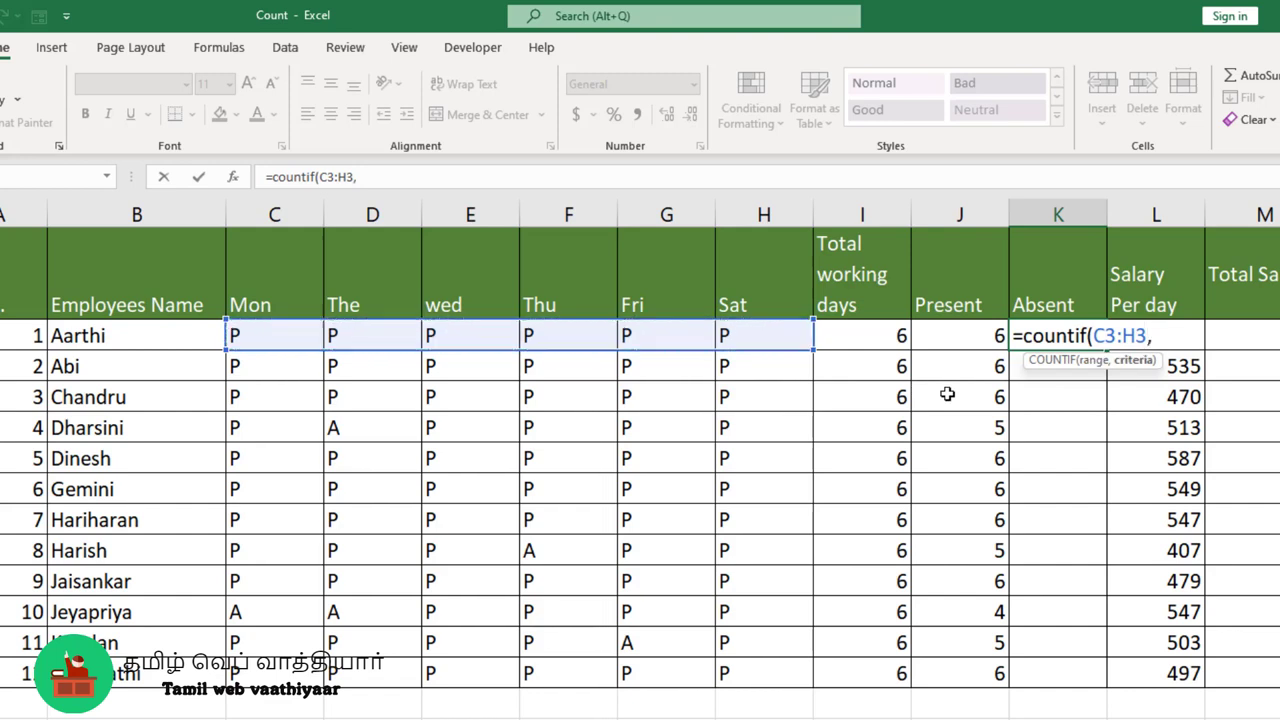
{"action": "type", "text": "\"A\")"}
{"action": "key", "text": "Return"}
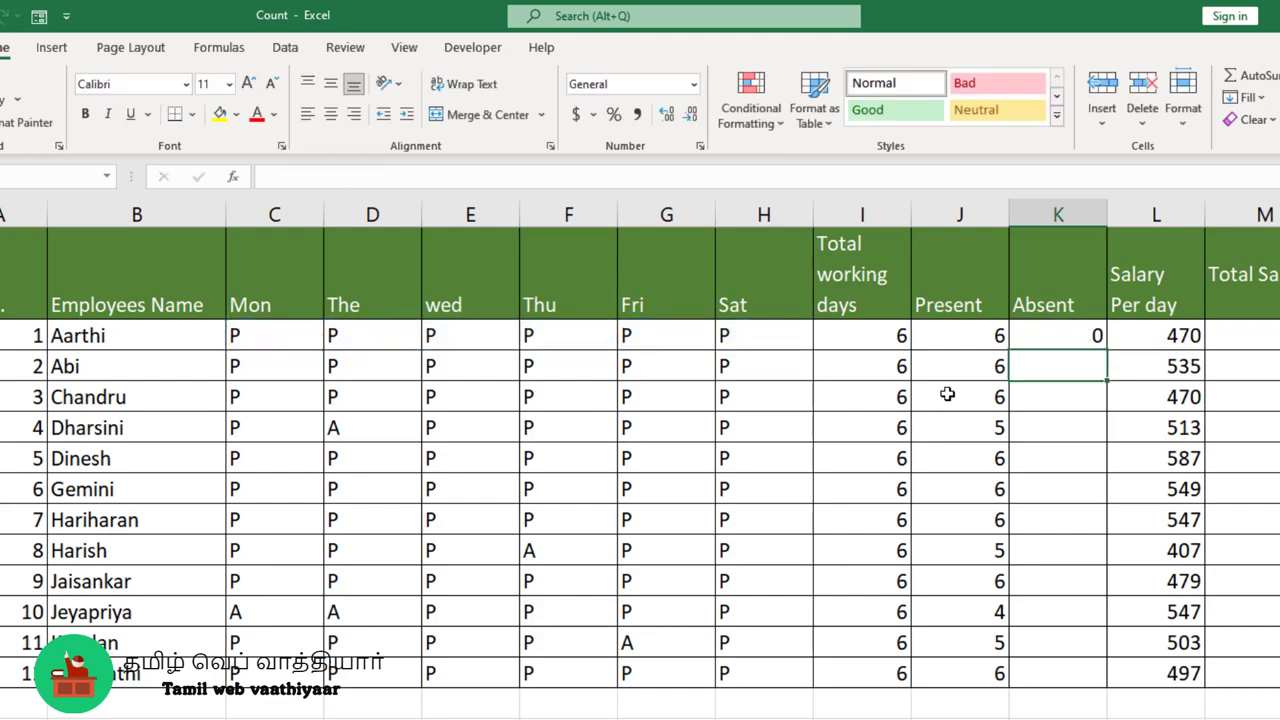
- Fill the COUNTIF formula from K3 down the Absent column to K14 and compare rows 10 and 12 with their attendance marks
{"action": "left_click", "coordinate": [1076, 332]}
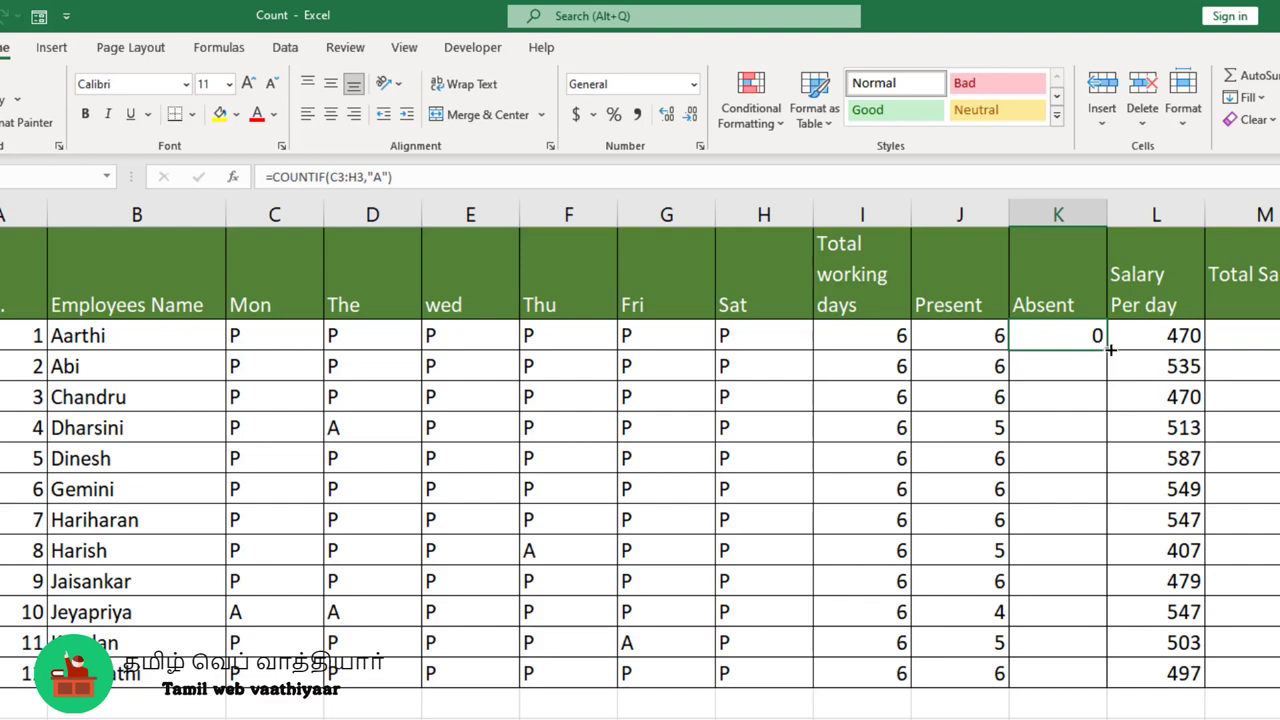
{"action": "left_click_drag", "start_coordinate": [1110, 350], "coordinate": [1099, 668]}
{"action": "left_click", "coordinate": [1086, 551]}
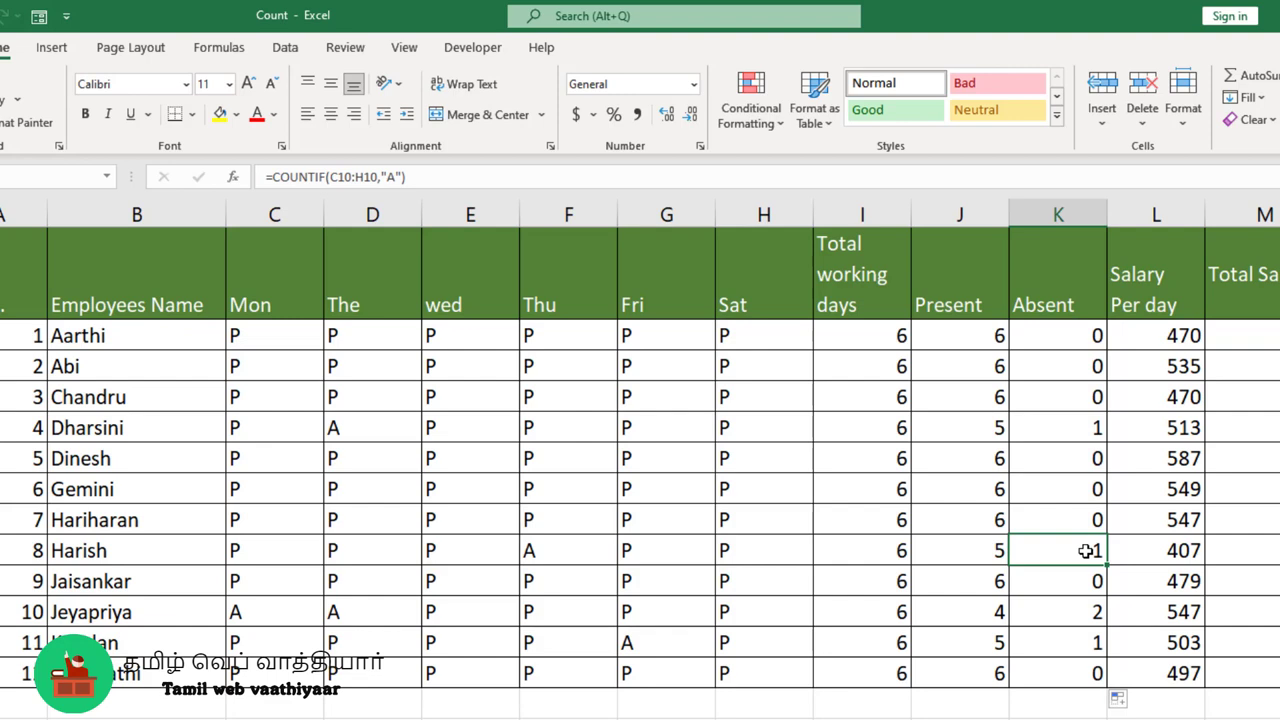
{"action": "left_click", "coordinate": [546, 556]}
{"action": "left_click_drag", "start_coordinate": [248, 612], "coordinate": [340, 608]}
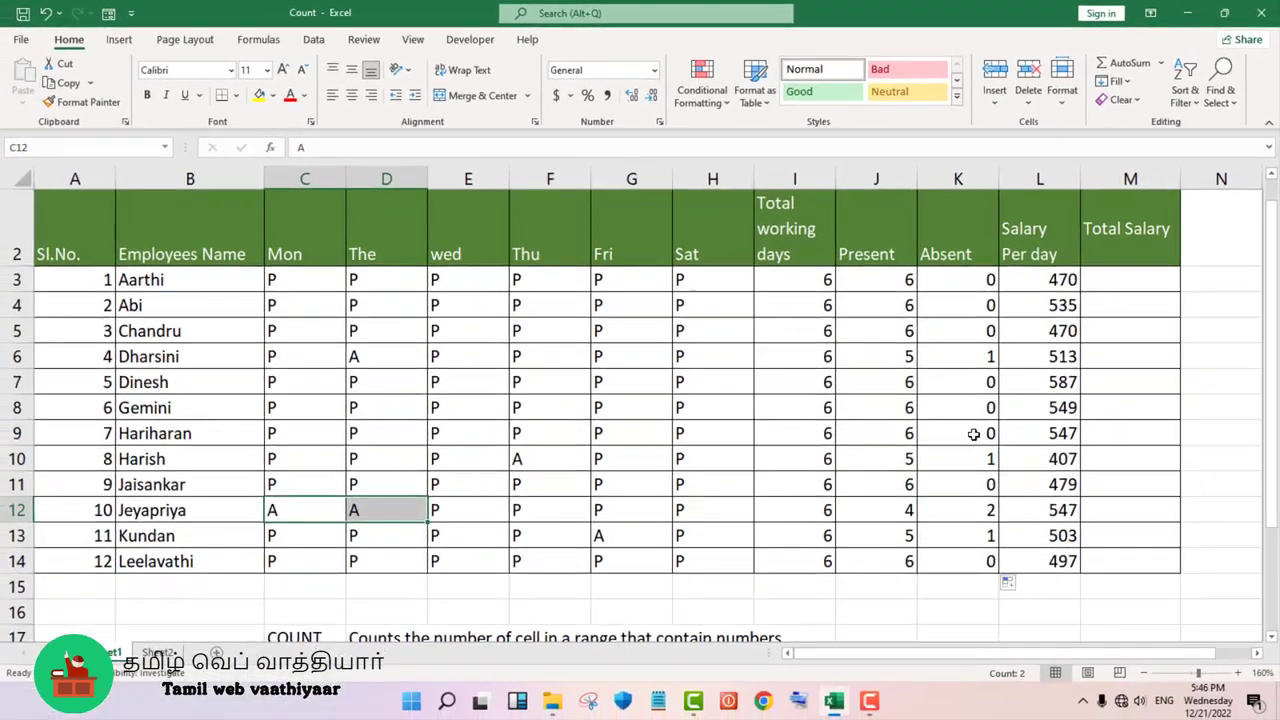
- Switch to Sheet2 and start a COUNTIFS formula in cell I9
{"action": "scroll", "coordinate": [1067, 550], "scroll_direction": "down", "scroll_amount": 4}
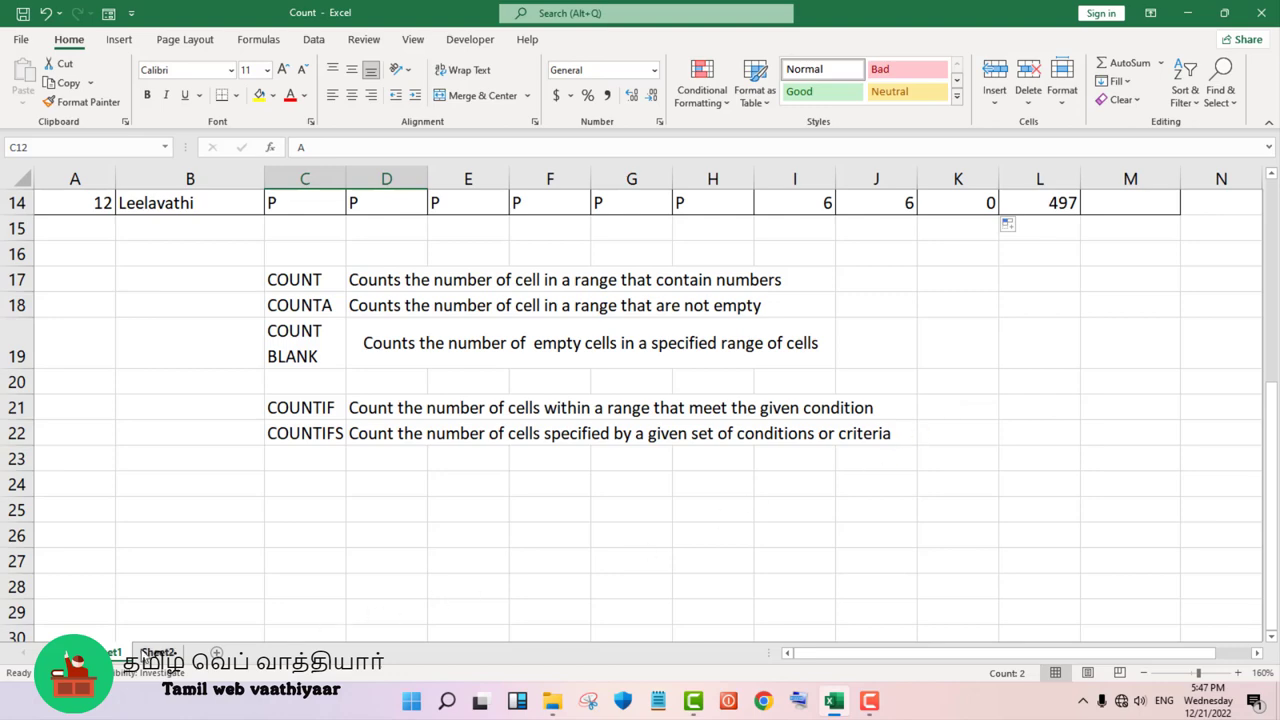
{"action": "left_click", "coordinate": [151, 656]}
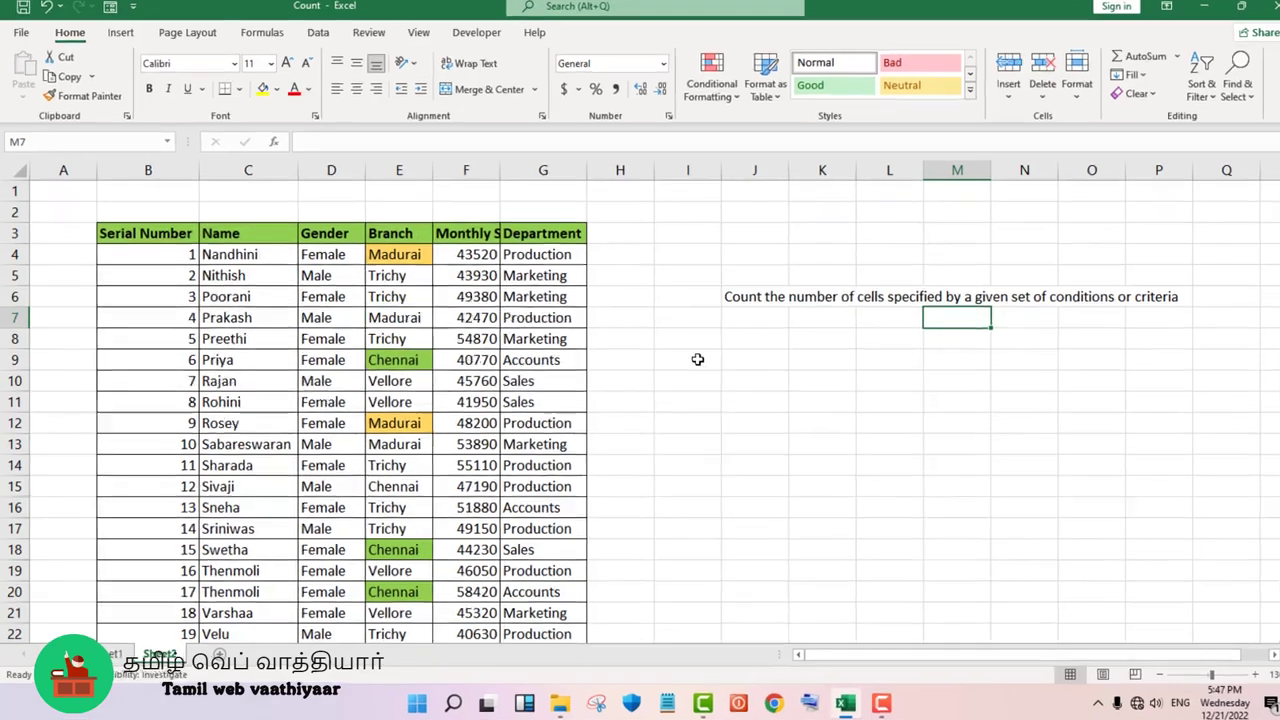
{"action": "left_click", "coordinate": [690, 363]}
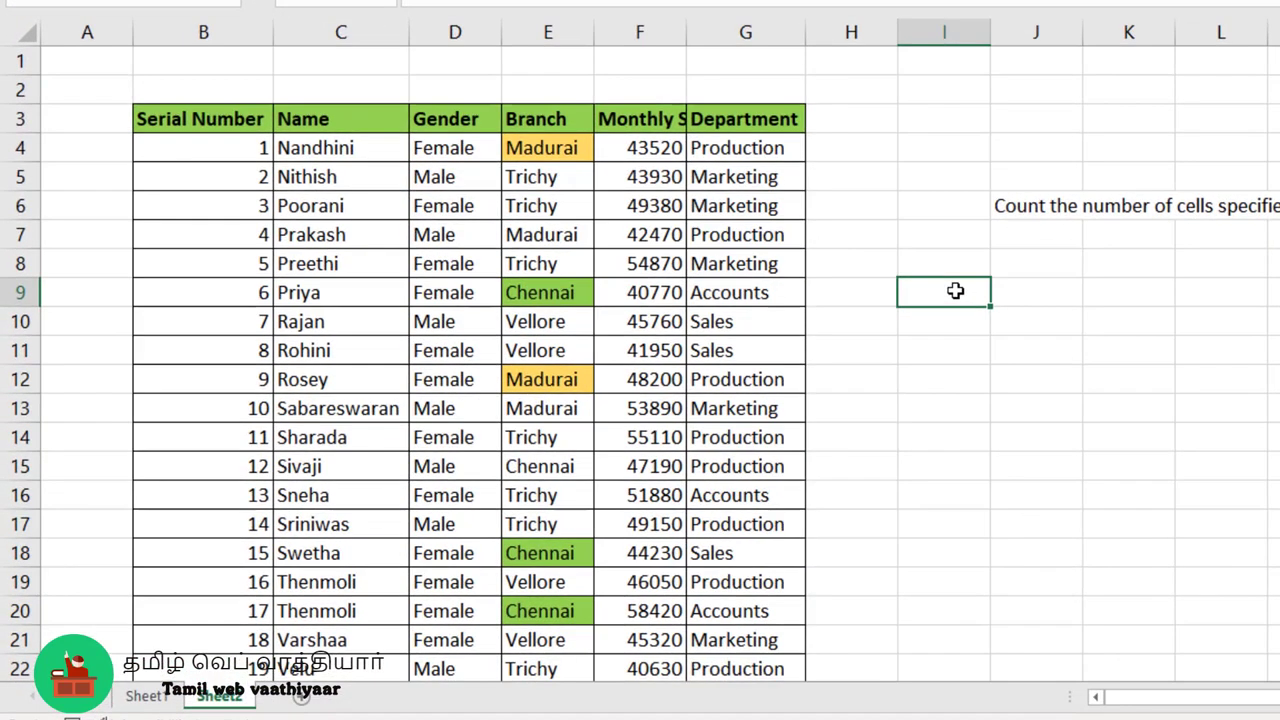
{"action": "type", "text": "=coun"}
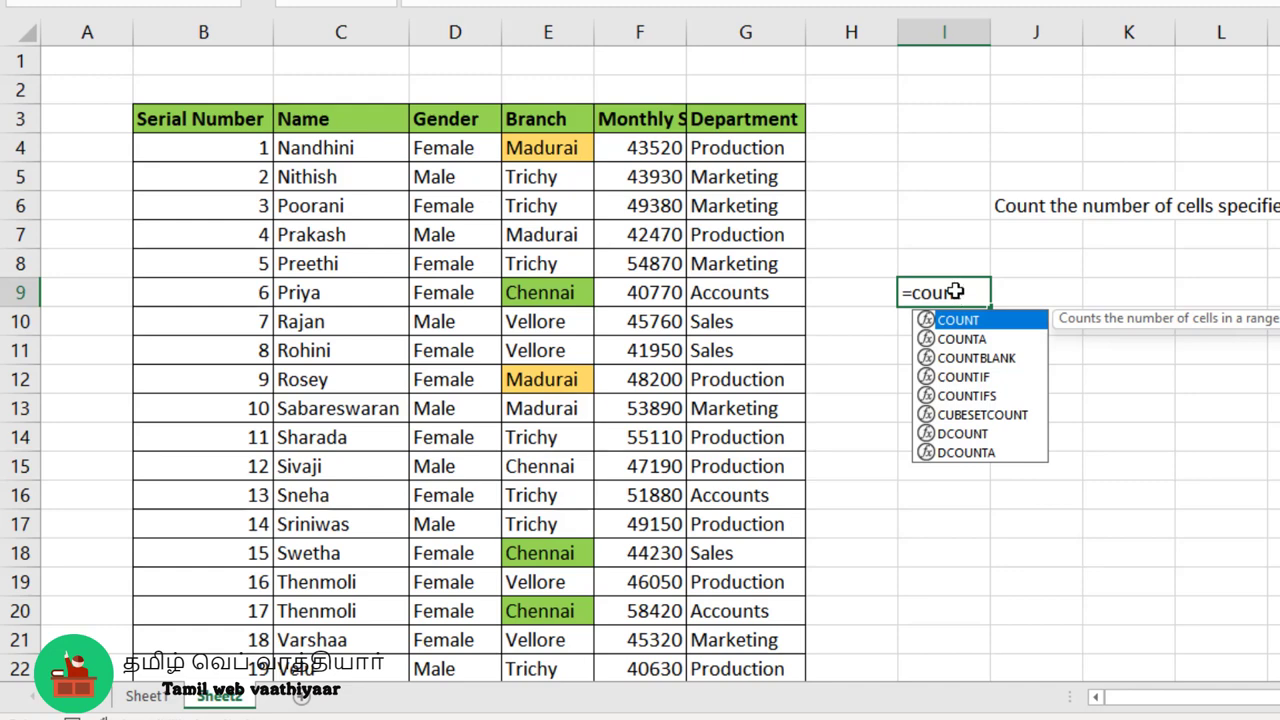
{"action": "type", "text": "tifs"}
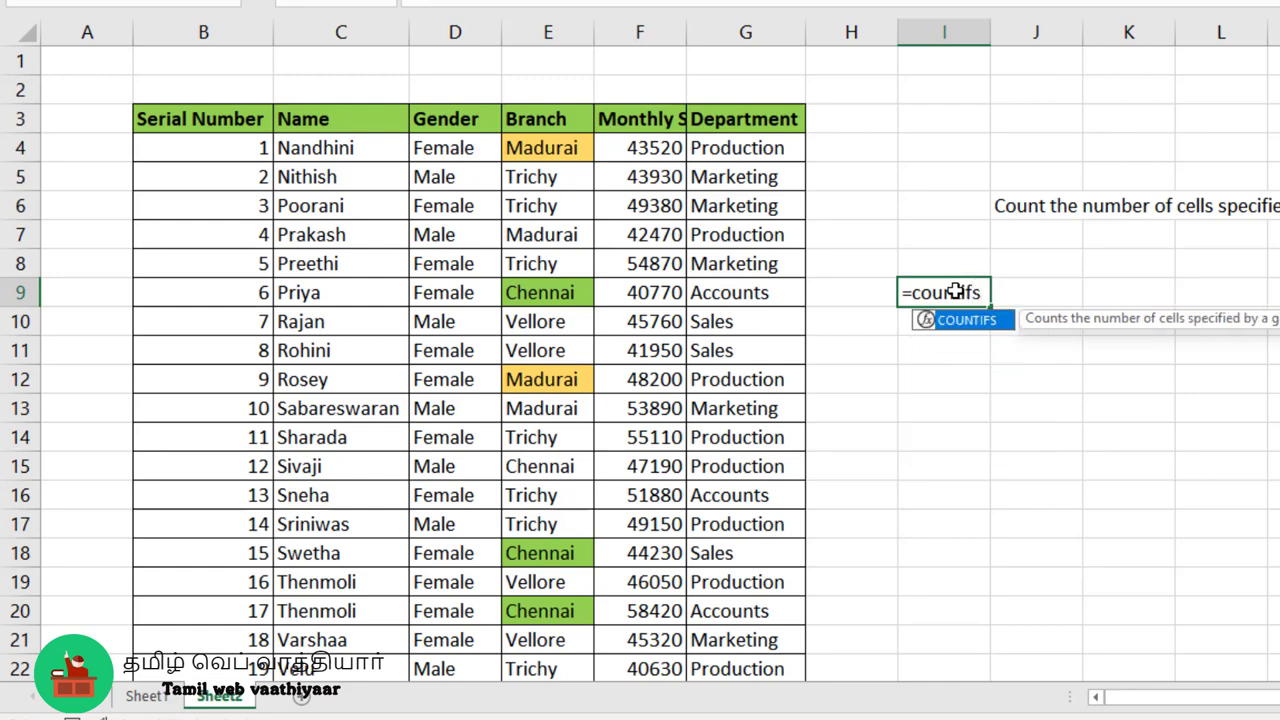
{"action": "type", "text": "("}
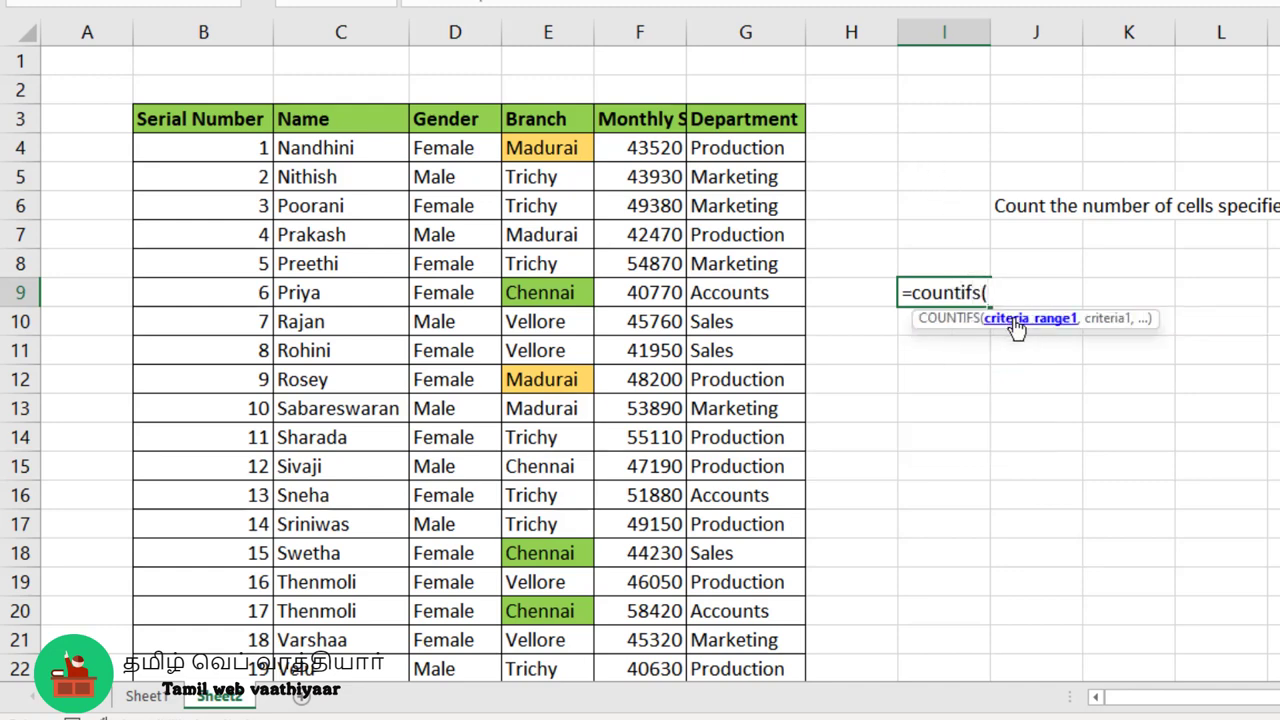
- Add the Gender range D4:D23 with the criterion "Female" as the first condition of the COUNTIFS formula
{"action": "left_click", "coordinate": [468, 152]}
{"action": "left_click_drag", "start_coordinate": [468, 152], "coordinate": [475, 572]}
{"action": "type", "text": ","}
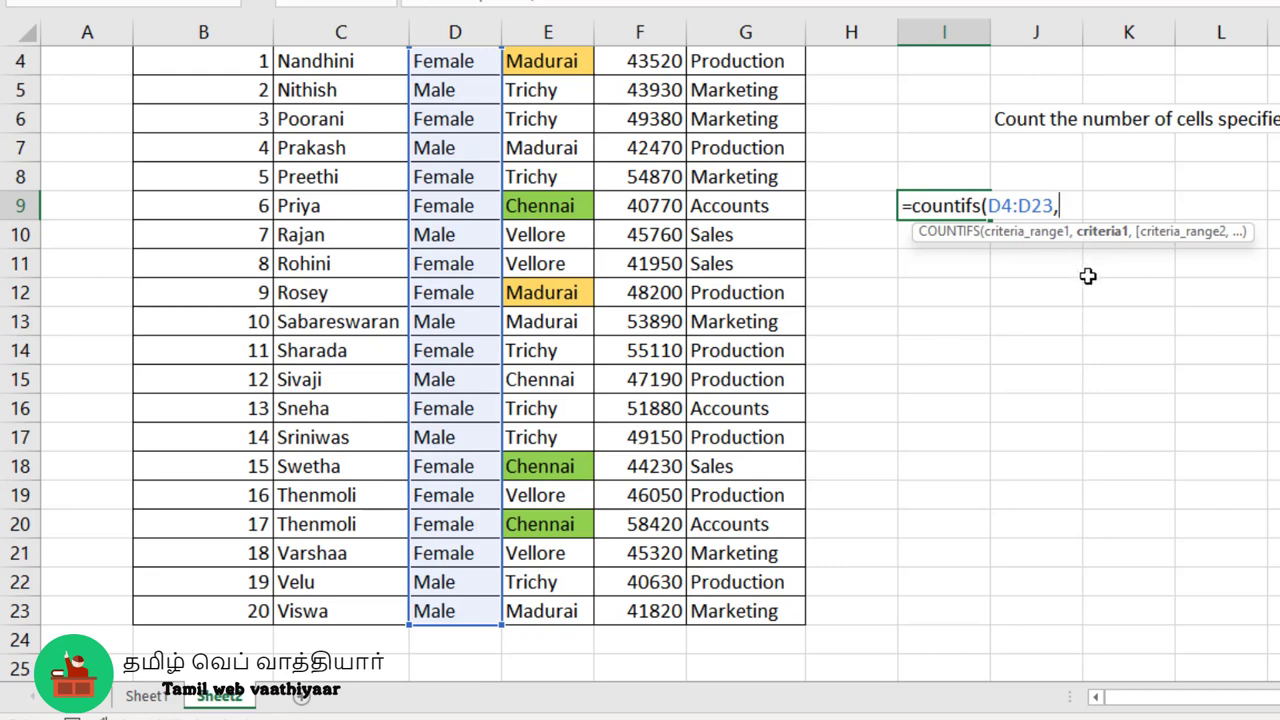
{"action": "type", "text": "\"Female\","}
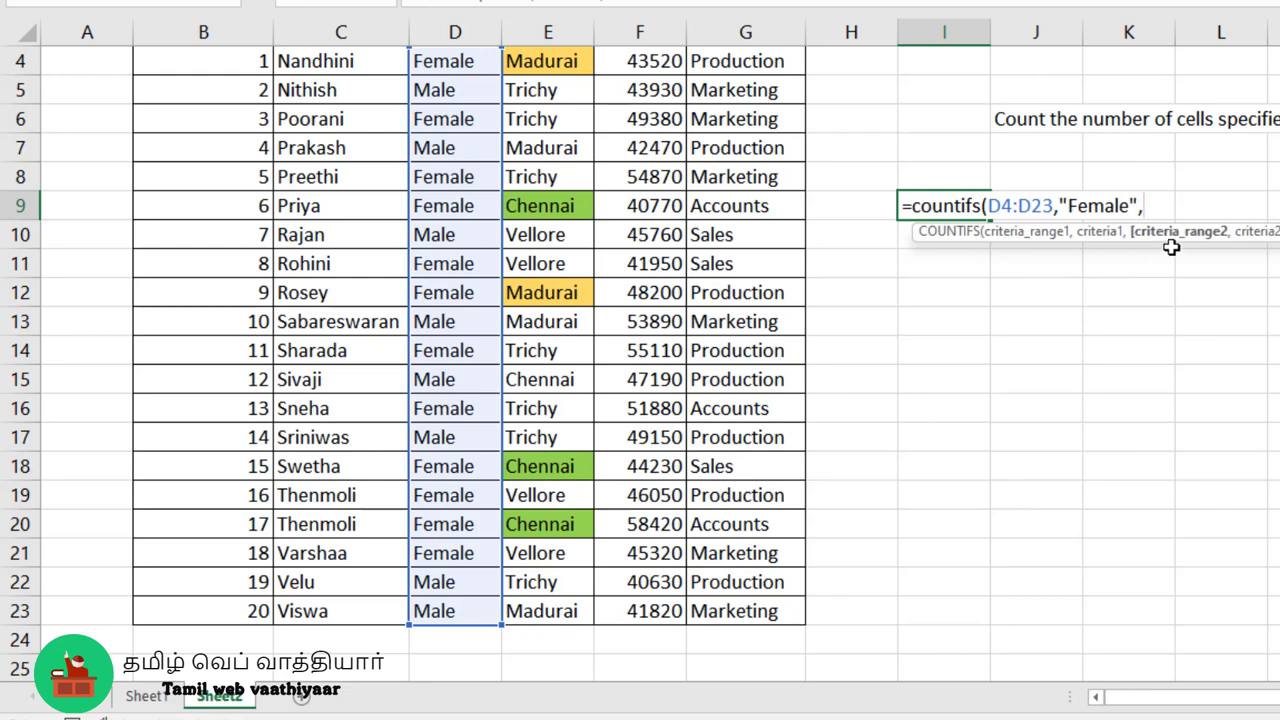
- Complete the COUNTIFS formula with the Branch range E4:E23 and criterion "Madurai", and check it against the highlighted Madurai rows
{"action": "left_click", "coordinate": [565, 64]}
{"action": "left_click_drag", "start_coordinate": [565, 64], "coordinate": [558, 612]}
{"action": "scroll", "coordinate": [567, 545], "scroll_direction": "up", "scroll_amount": 1}
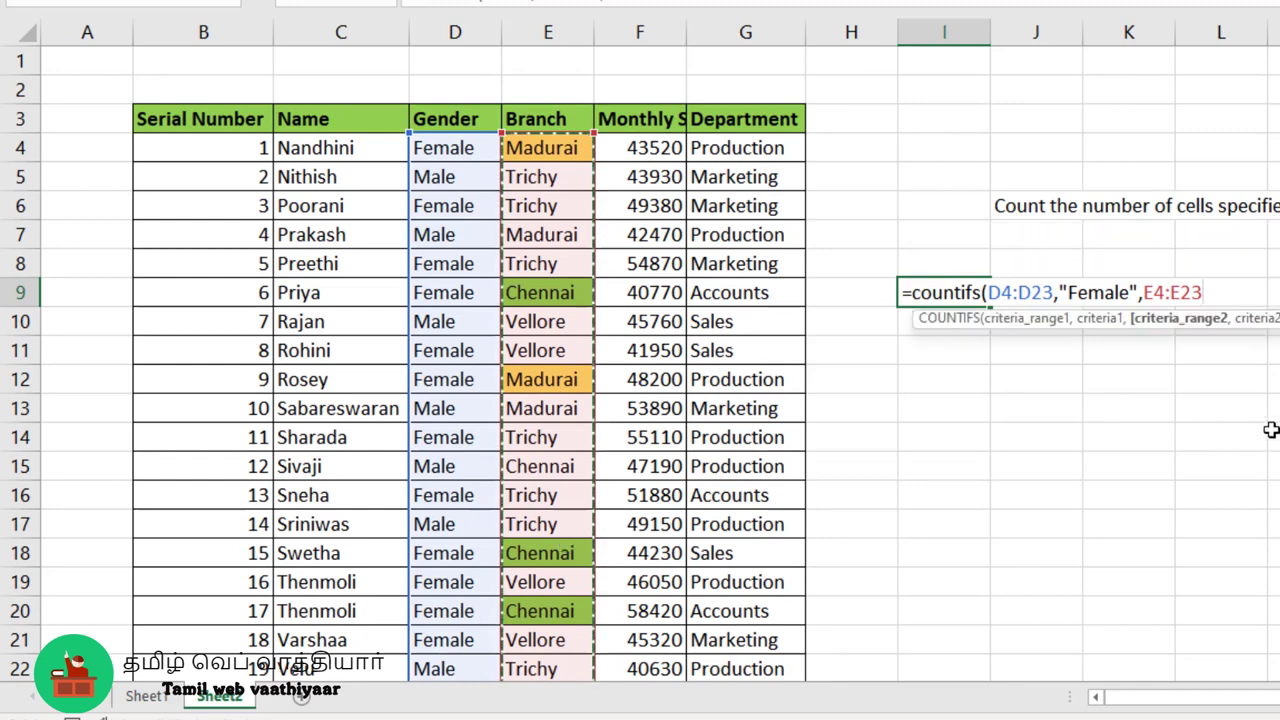
{"action": "type", "text": ","}
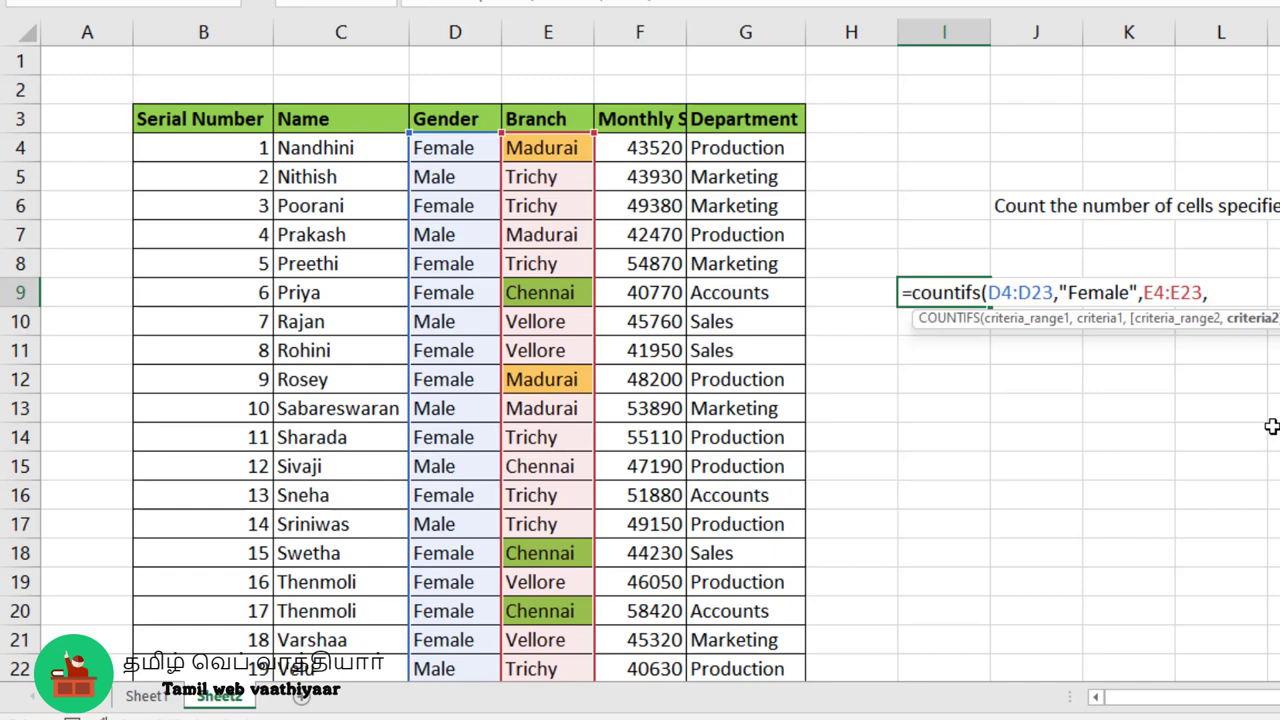
{"action": "type", "text": "\""}
{"action": "type", "text": "Madurai"}
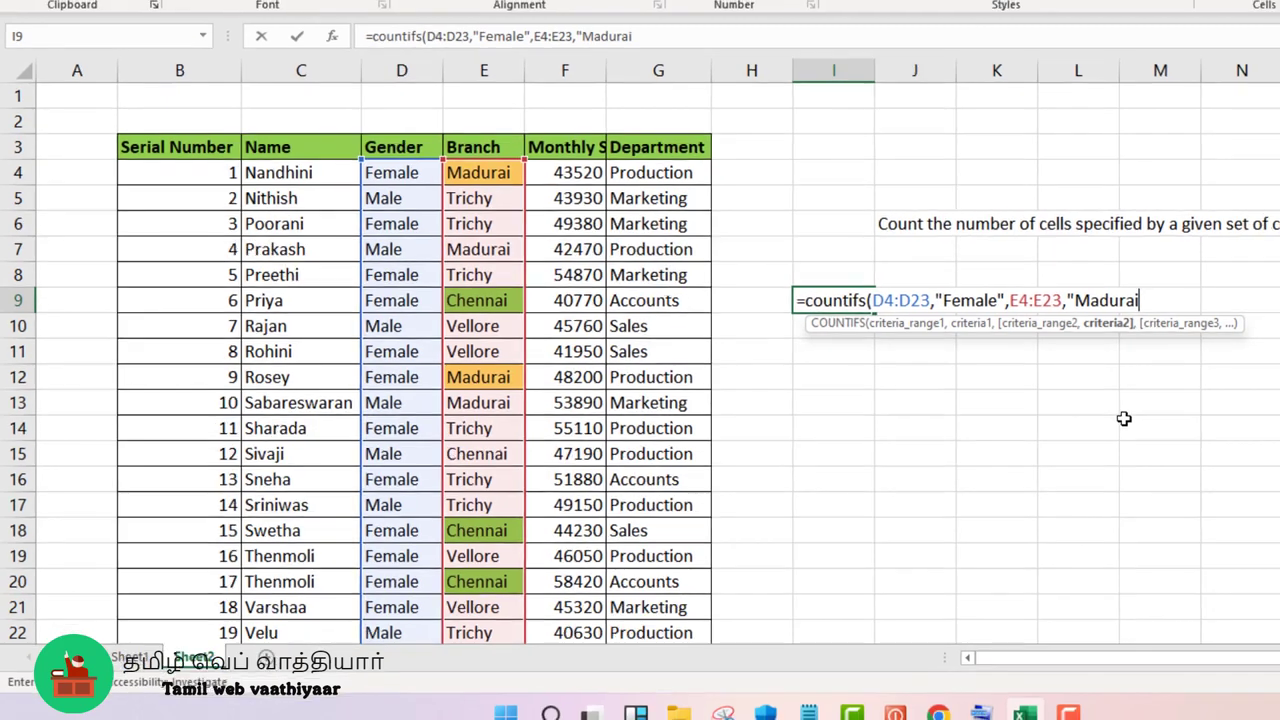
{"action": "type", "text": "\")"}
{"action": "key", "text": "Return"}
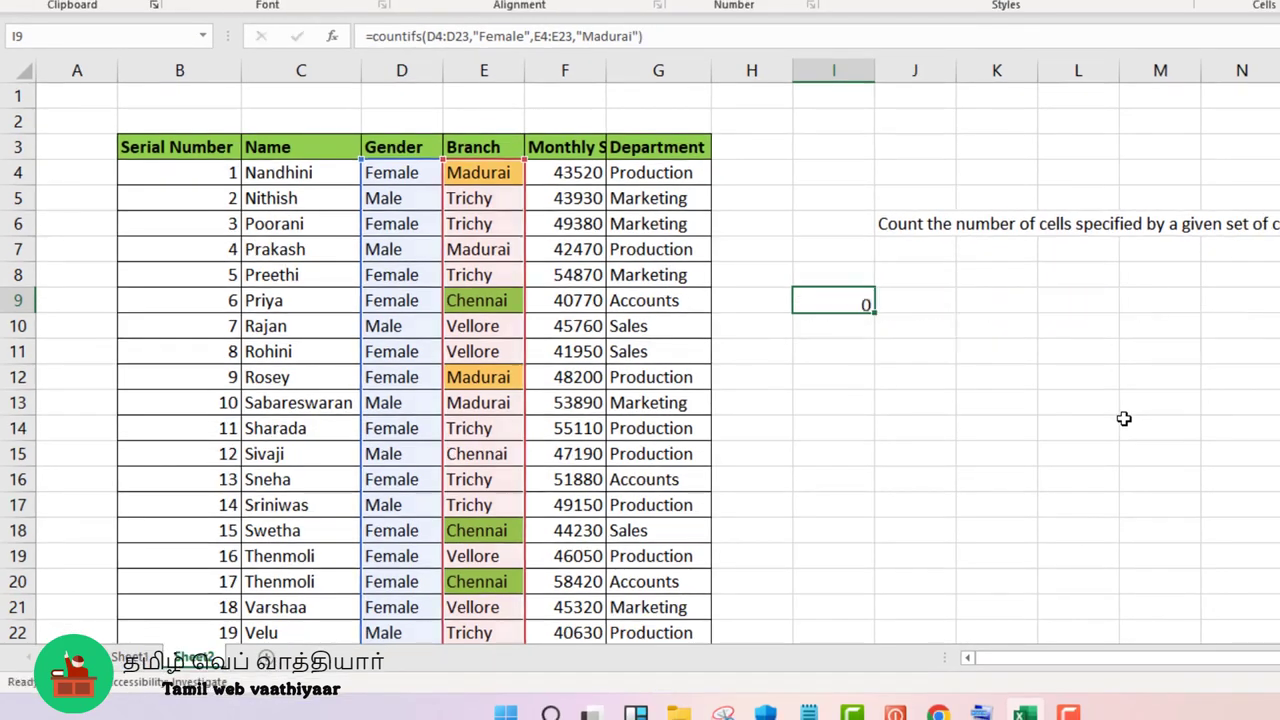
{"action": "left_click", "coordinate": [868, 299]}
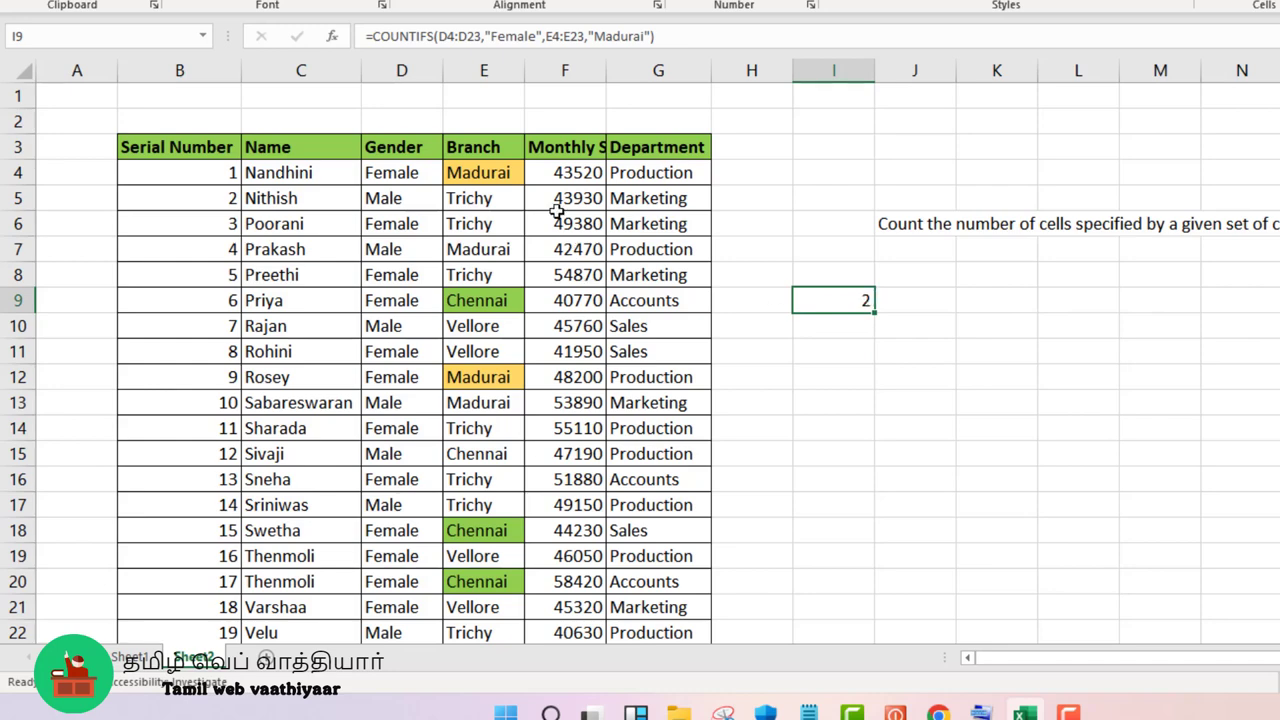
{"action": "left_click", "coordinate": [512, 178]}
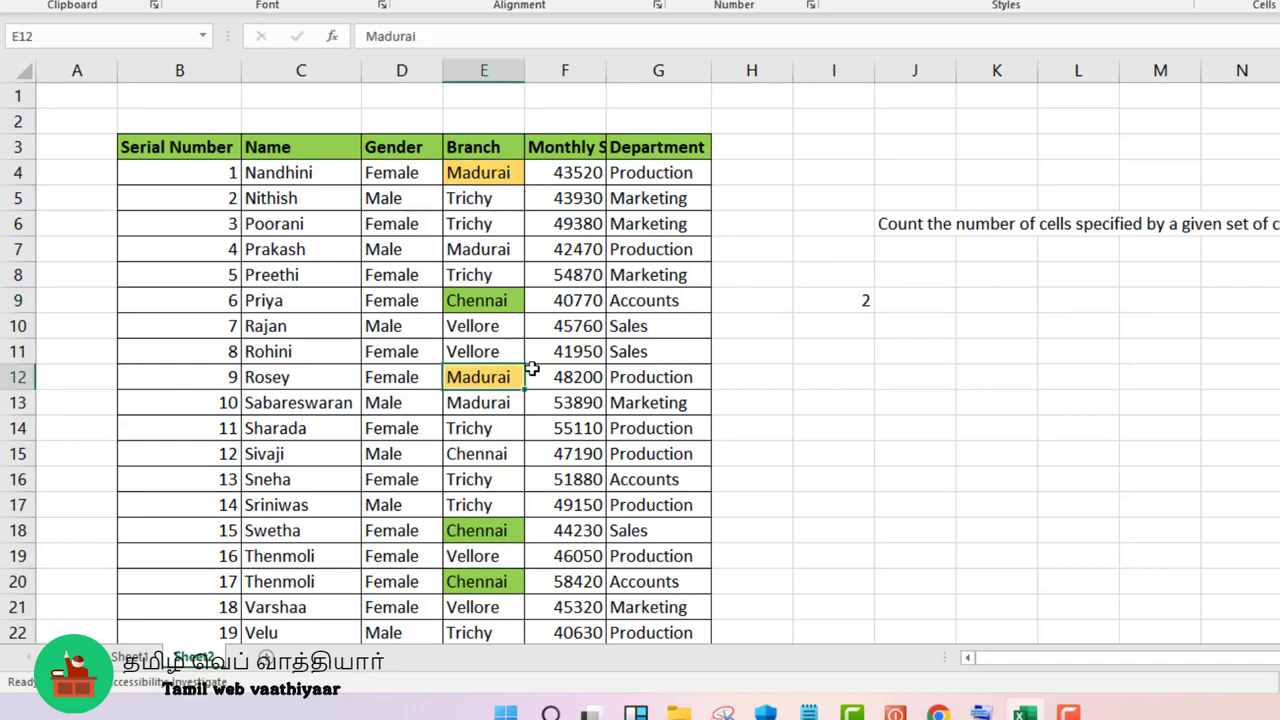
- Change the branch criterion in I9's COUNTIFS formula to "Chennai" and check the result against the table
{"action": "left_click", "coordinate": [814, 296]}
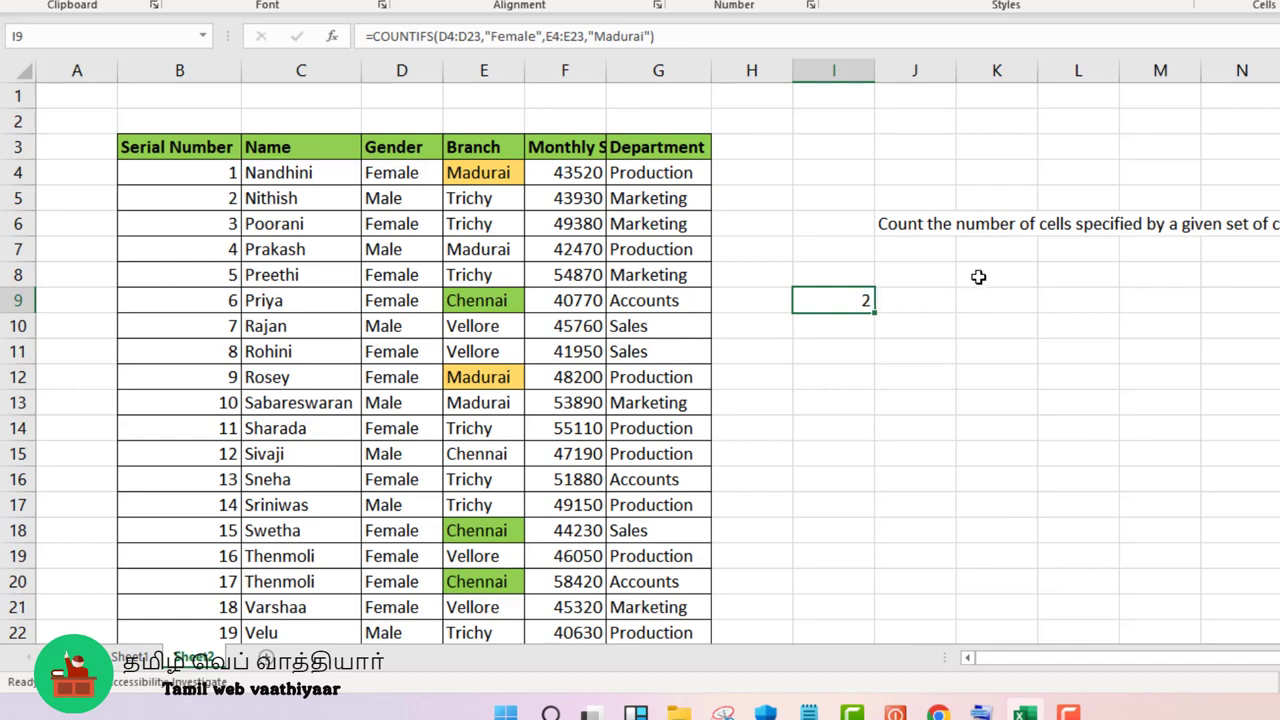
{"action": "key", "text": "F2"}
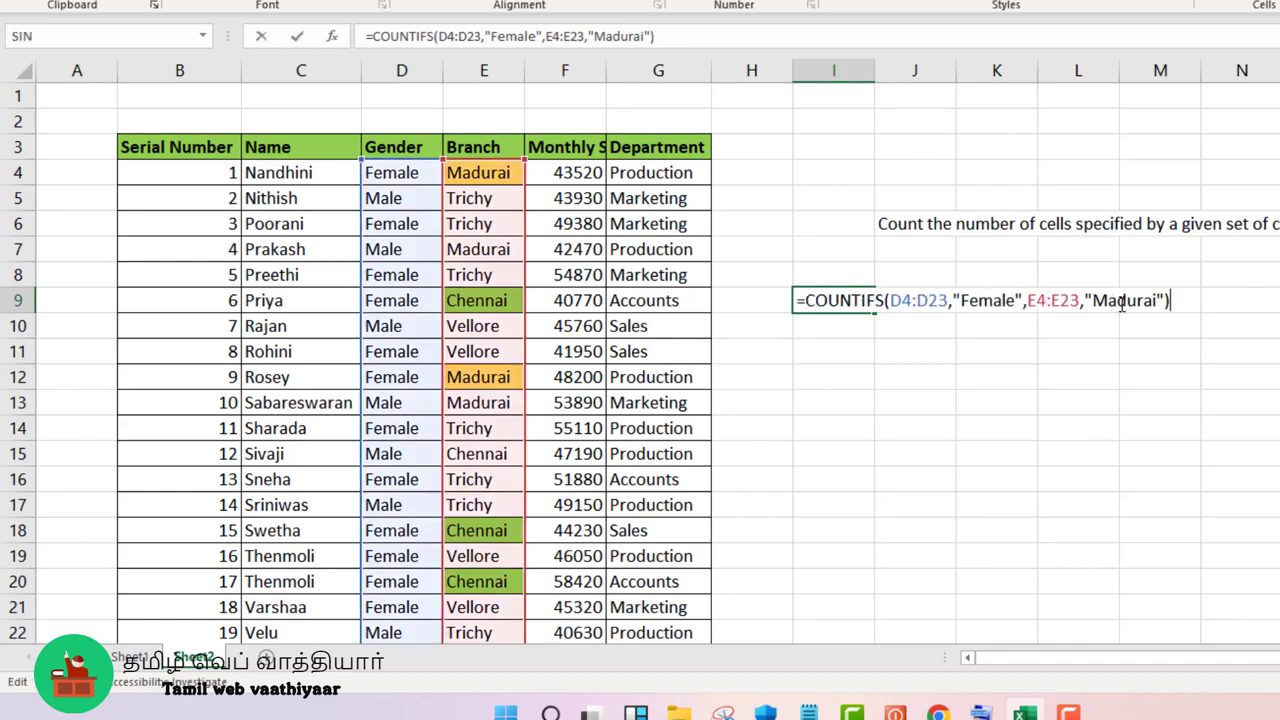
{"action": "left_click", "coordinate": [1158, 301]}
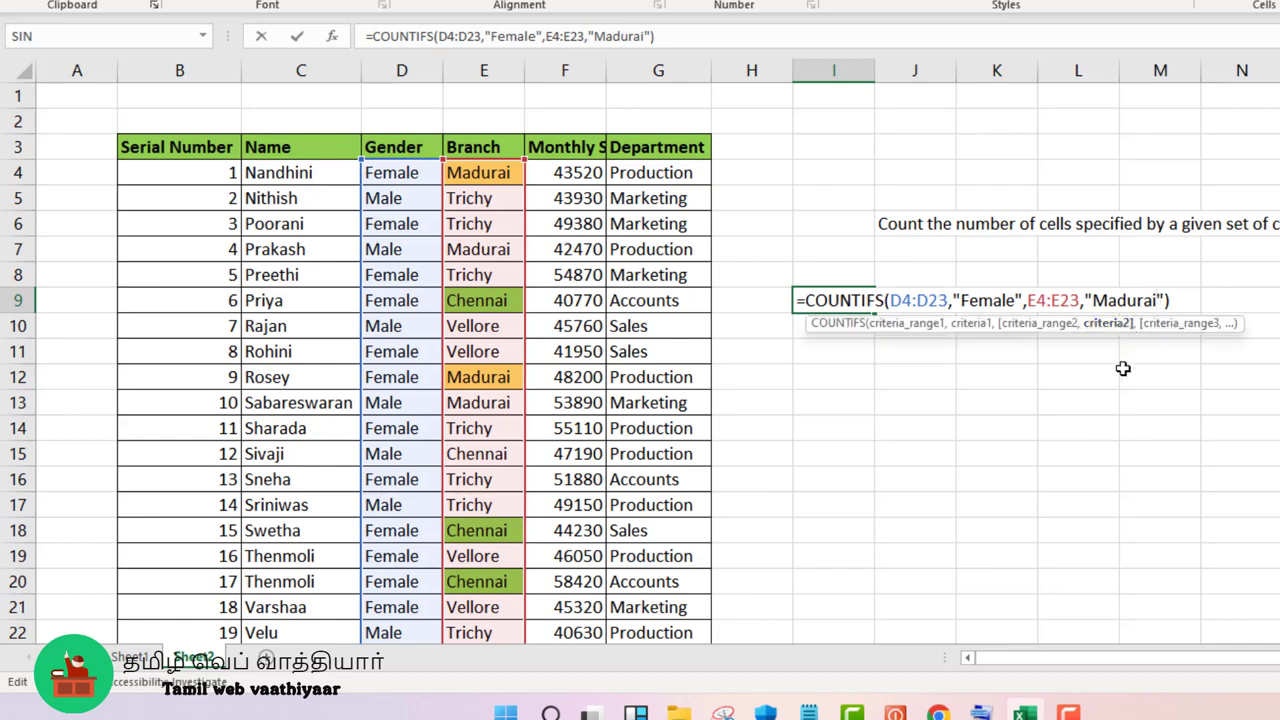
{"action": "key", "text": "BackSpace"}
{"action": "key", "text": "BackSpace"}
{"action": "key", "text": "BackSpace"}
{"action": "key", "text": "BackSpace"}
{"action": "key", "text": "BackSpace"}
{"action": "key", "text": "BackSpace"}
{"action": "key", "text": "BackSpace"}
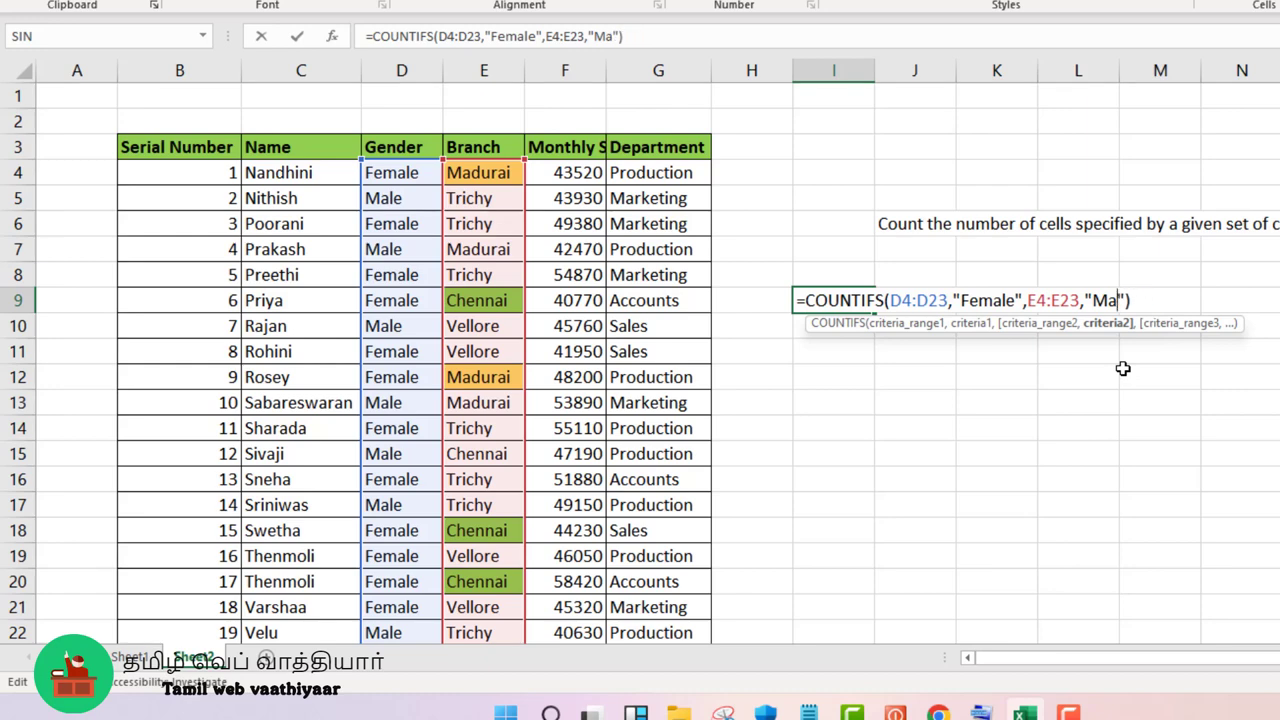
{"action": "type", "text": "Chenn"}
{"action": "type", "text": "ai"}
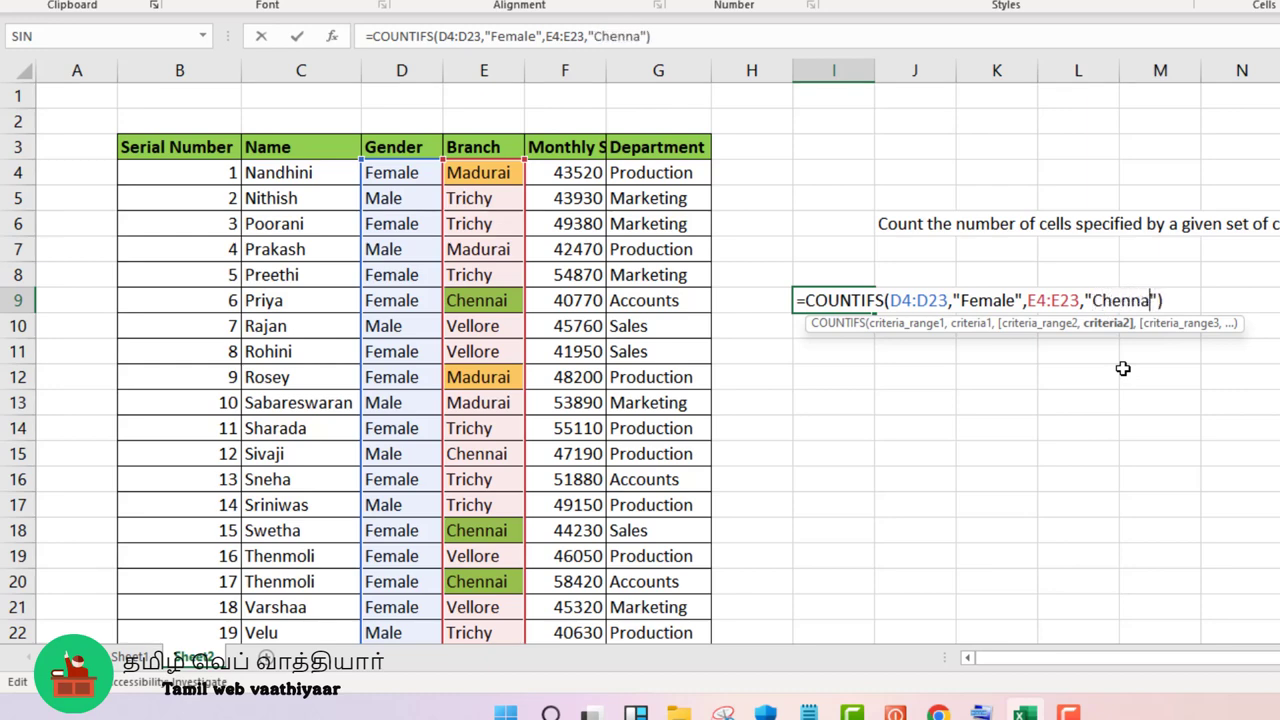
{"action": "key", "text": "Return"}
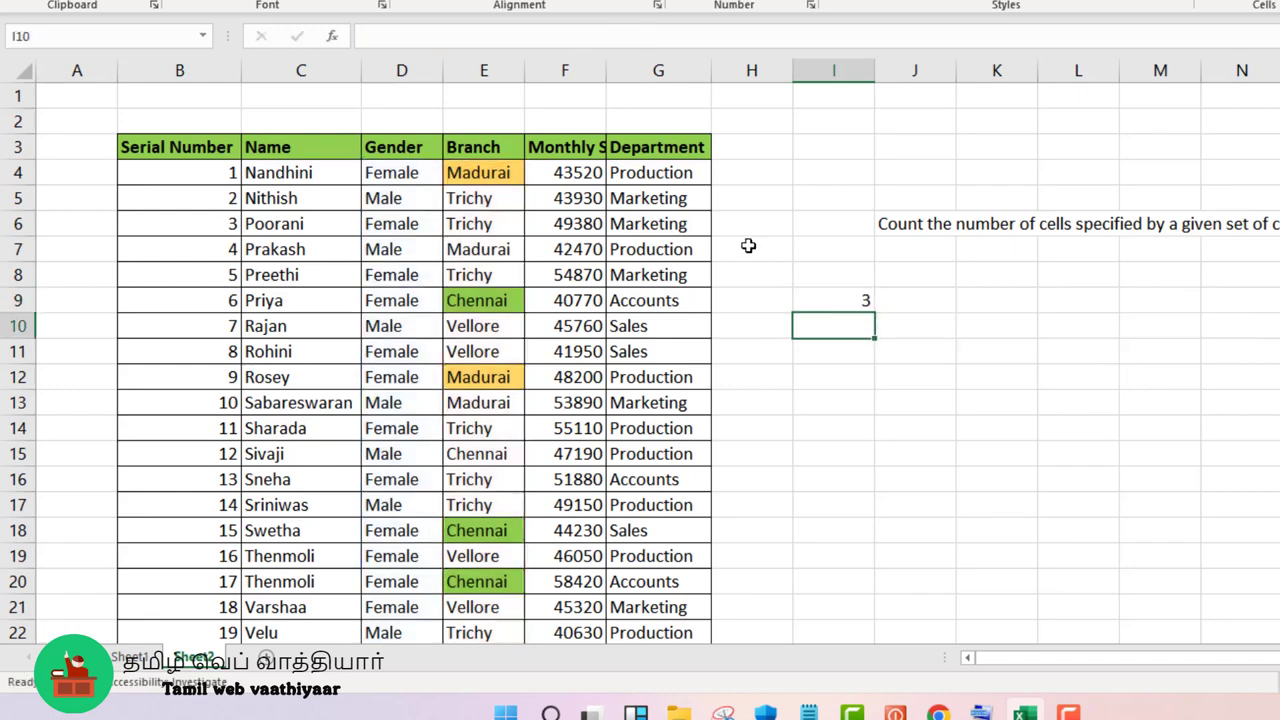
{"action": "left_click", "coordinate": [808, 300]}
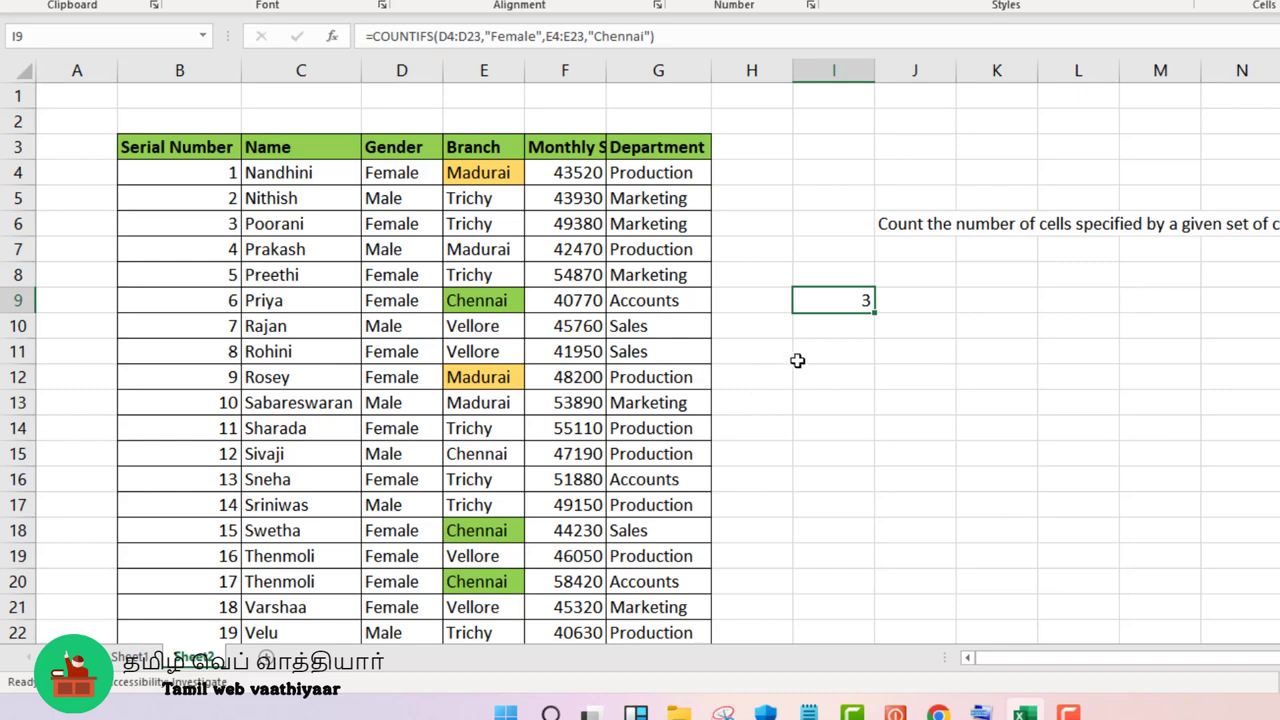
{"action": "scroll", "coordinate": [912, 329], "scroll_direction": "down", "scroll_amount": 1}
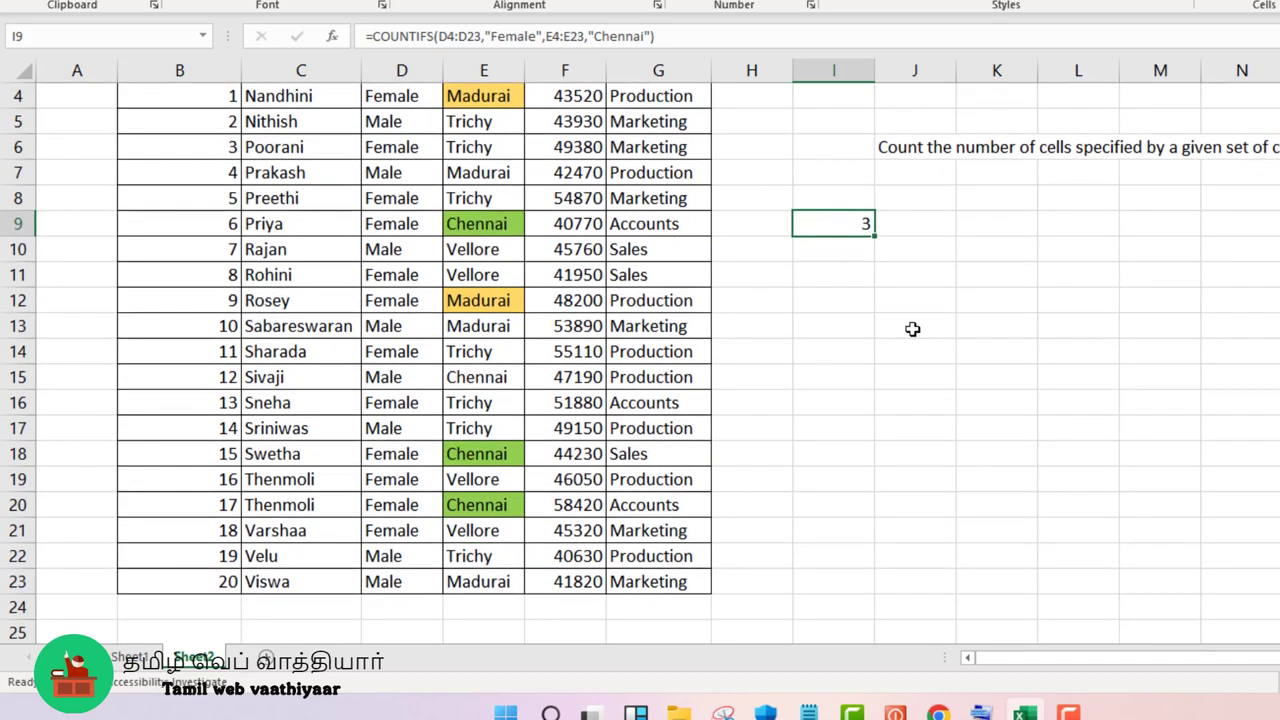